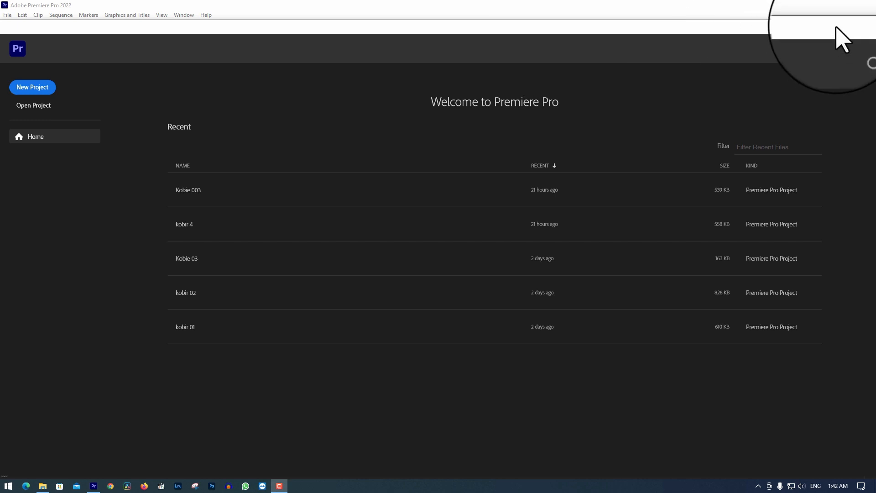
Create a new project named proxy without selecting any media
click(37, 87)
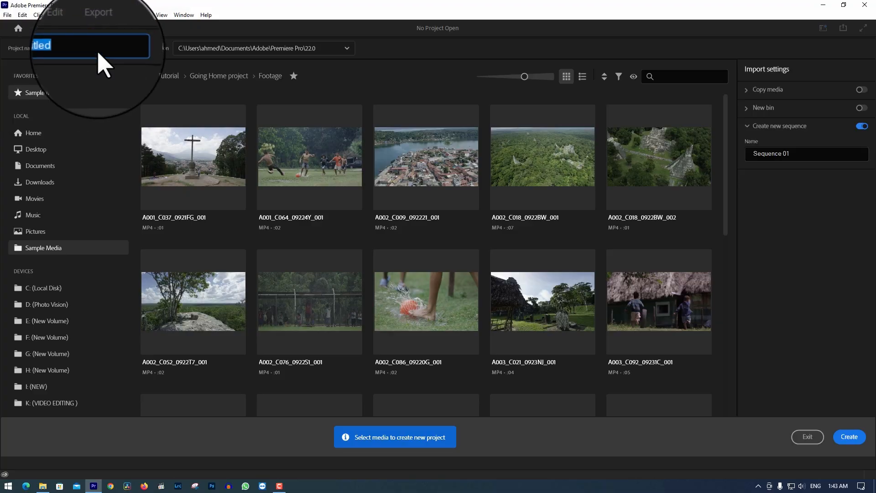
click(117, 51)
key(BackSpace)
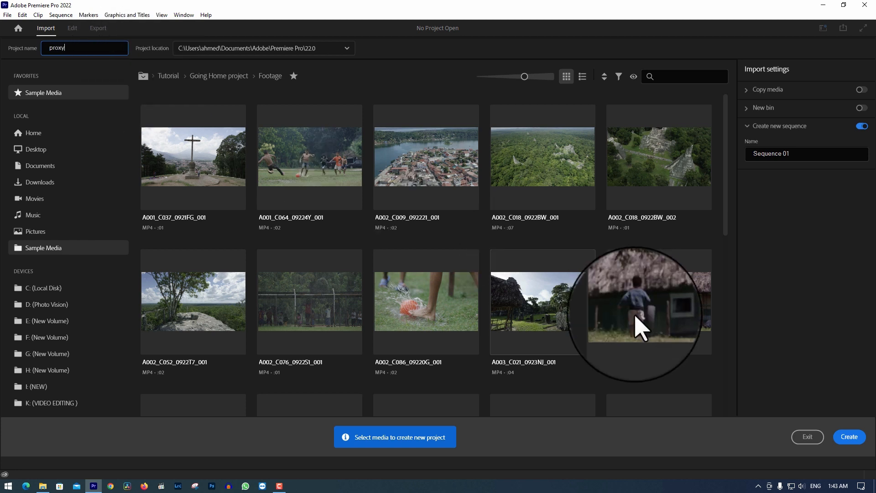
click(844, 437)
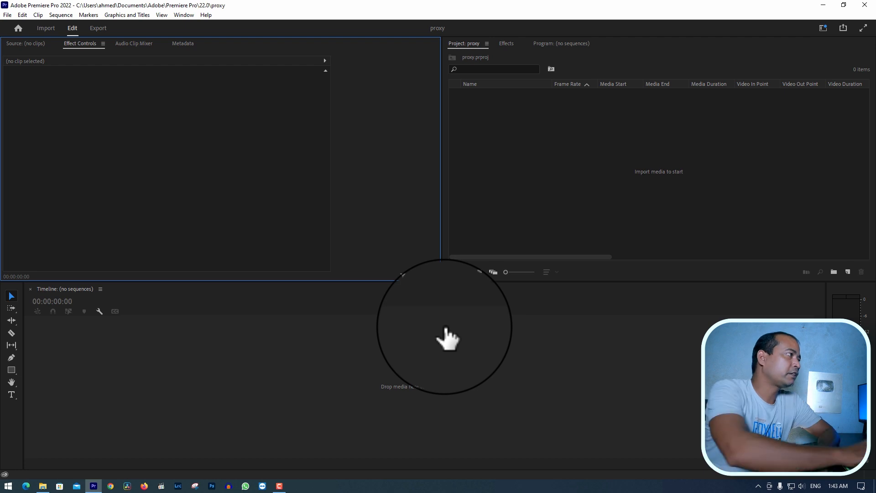
Add a bin named Video to the project and open it
right_click(489, 130)
click(558, 177)
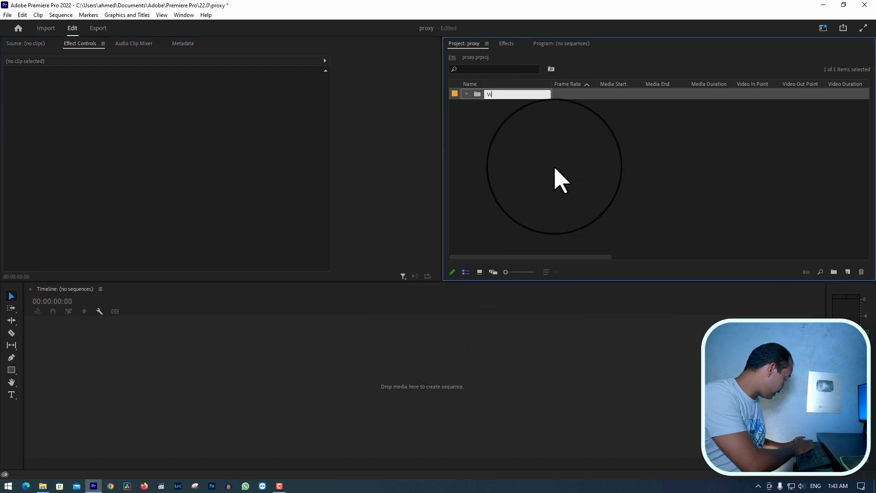
click(568, 159)
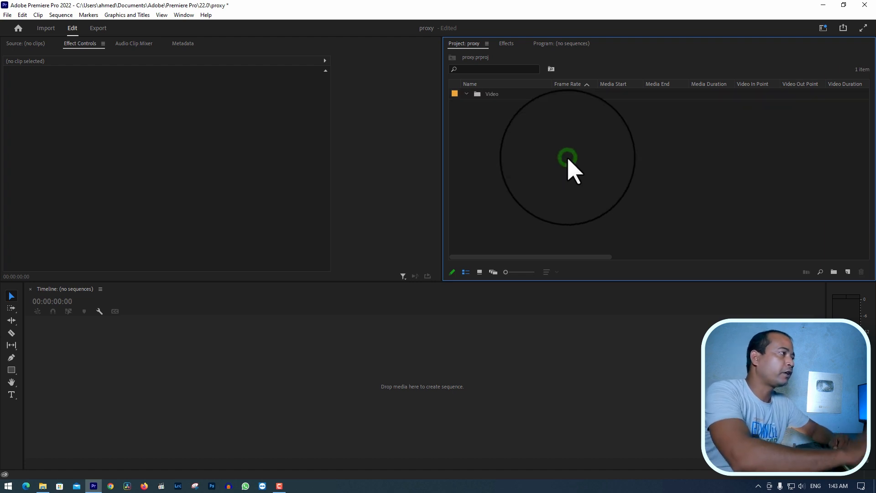
double_click(489, 94)
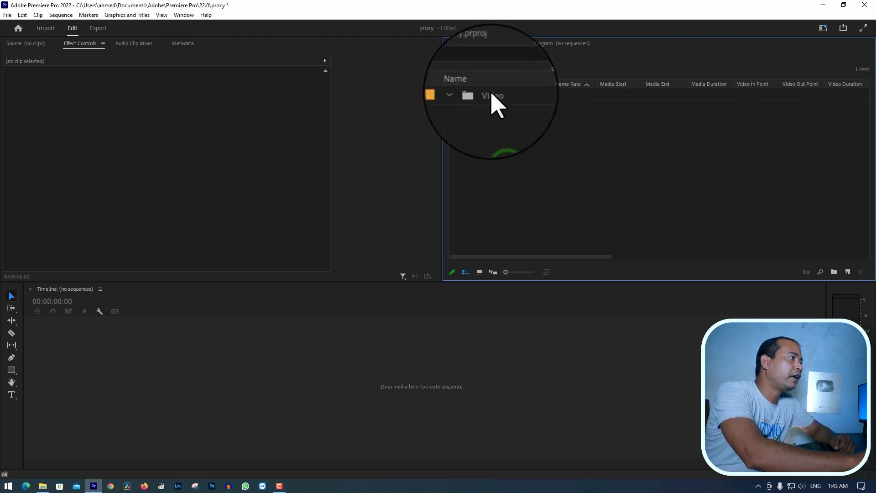
right_click(545, 127)
click(487, 164)
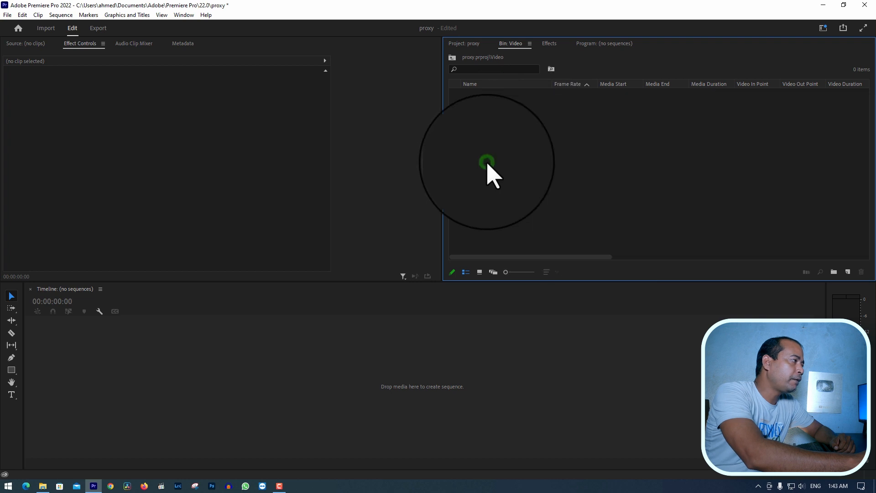
Switch to File Explorer, play the C0001 clip in MPC-HC, skip ahead to around its middle, and close the player
click(40, 488)
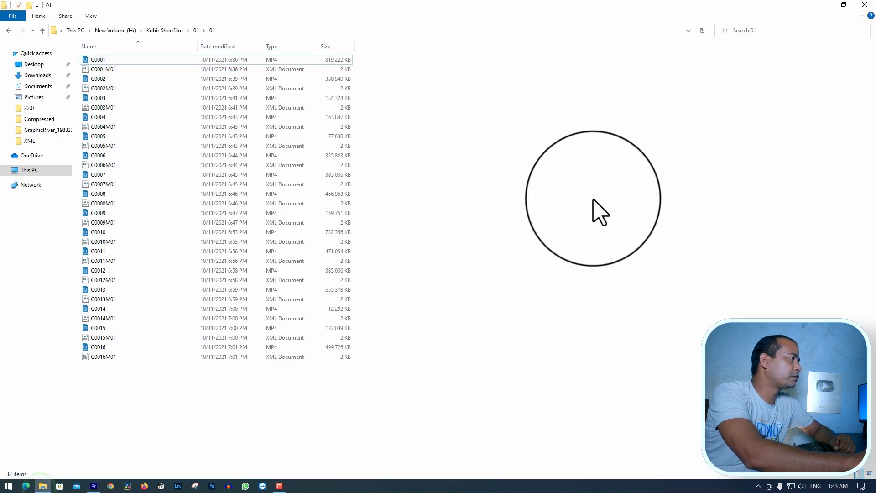
right_click(452, 169)
click(634, 164)
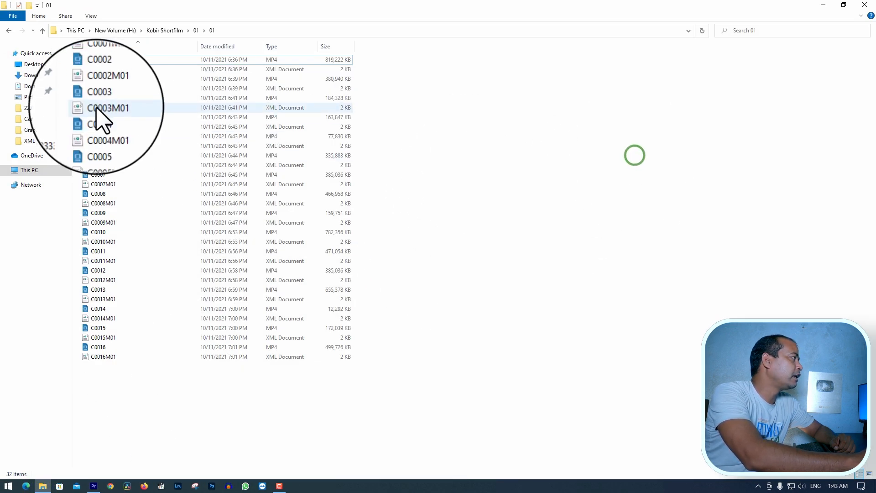
right_click(96, 60)
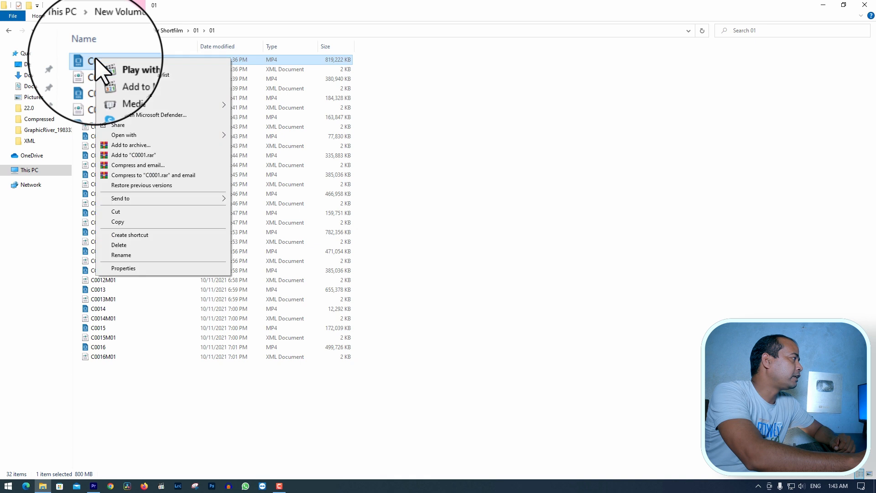
click(127, 65)
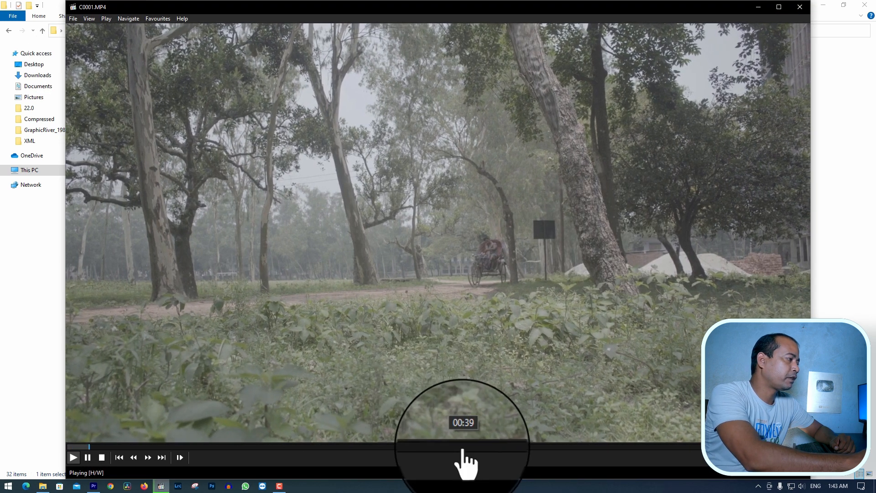
click(474, 446)
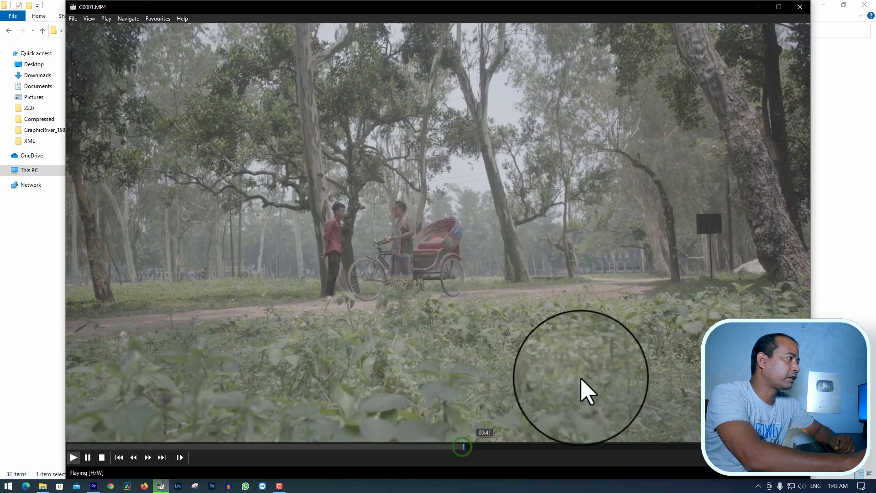
click(801, 6)
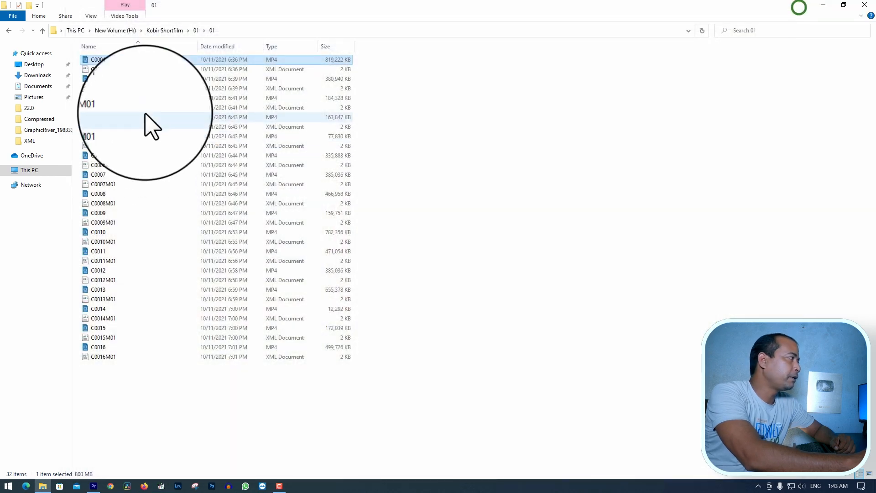
Examine the C0001 clip's detailed properties for frame size, data rate, frame rate, and audio bit rate, channels and sample rate
right_click(103, 59)
click(151, 270)
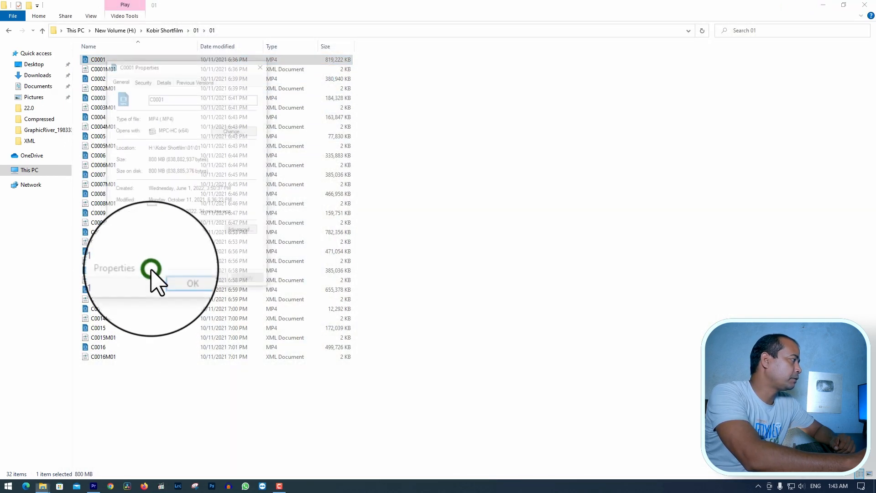
click(162, 82)
drag(201, 65, 488, 106)
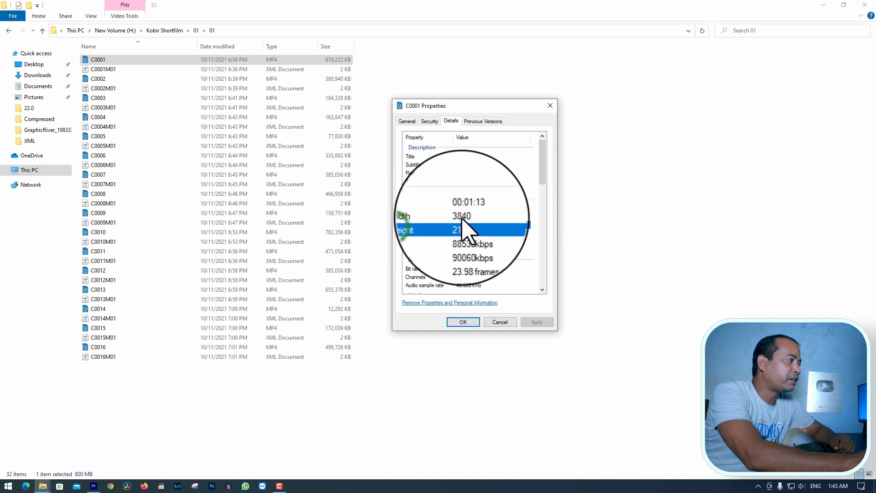
click(431, 224)
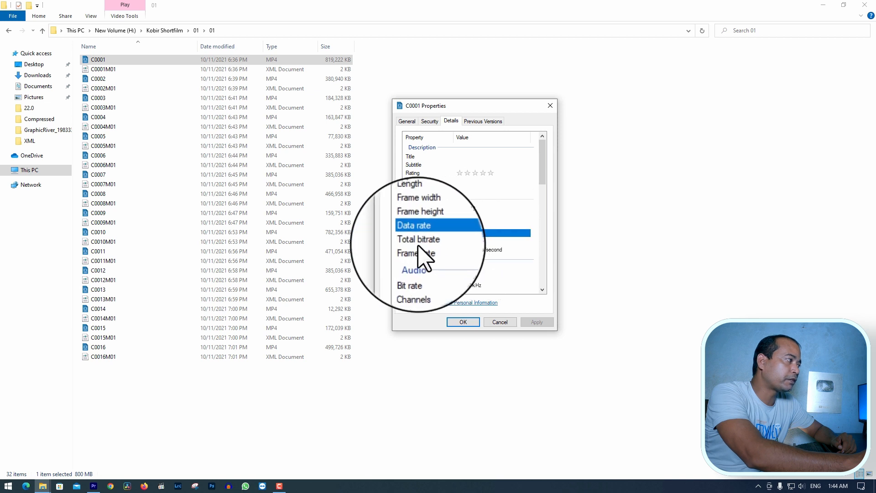
click(473, 241)
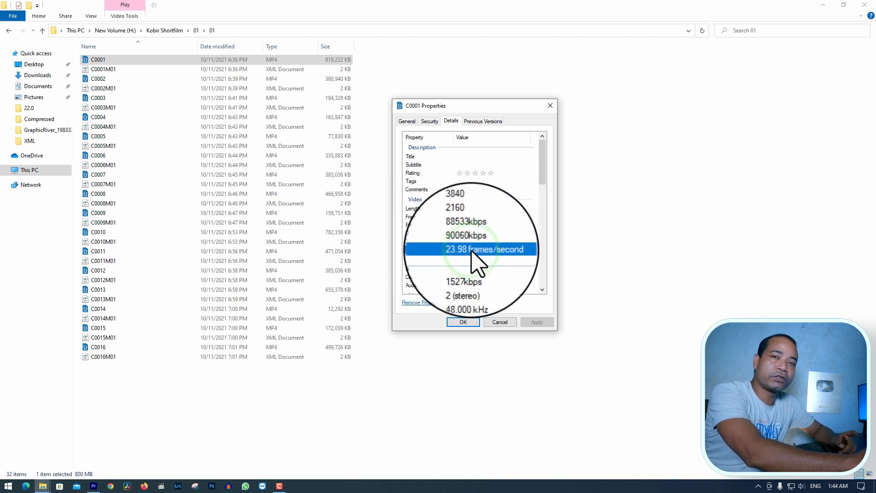
scroll(474, 251, down, 2)
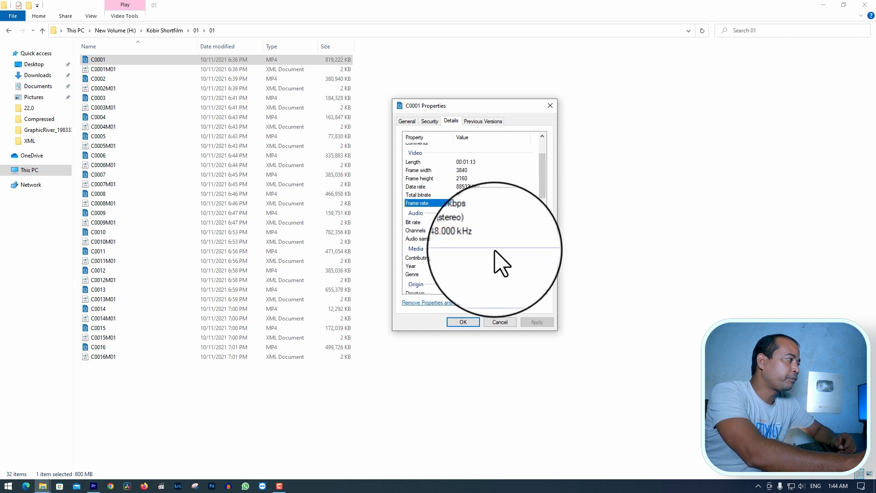
click(474, 234)
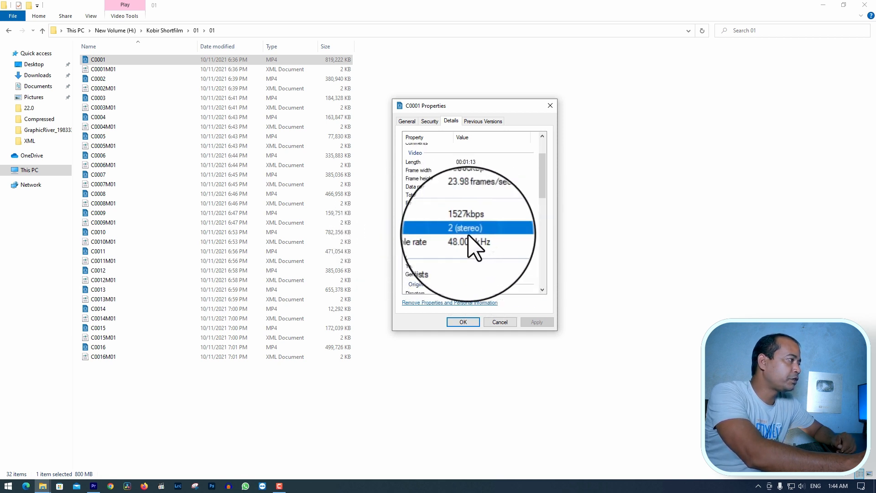
click(470, 221)
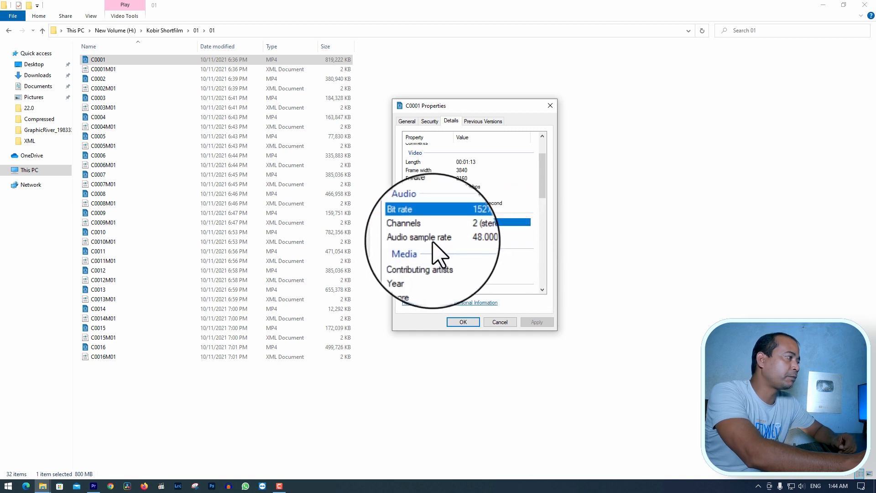
click(433, 239)
click(549, 105)
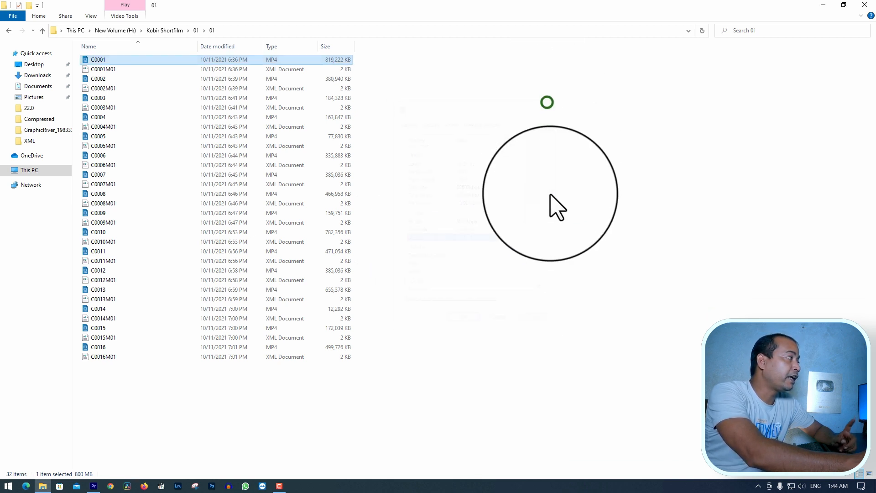
Display the footage folder's files as extra large icons
click(550, 197)
click(98, 59)
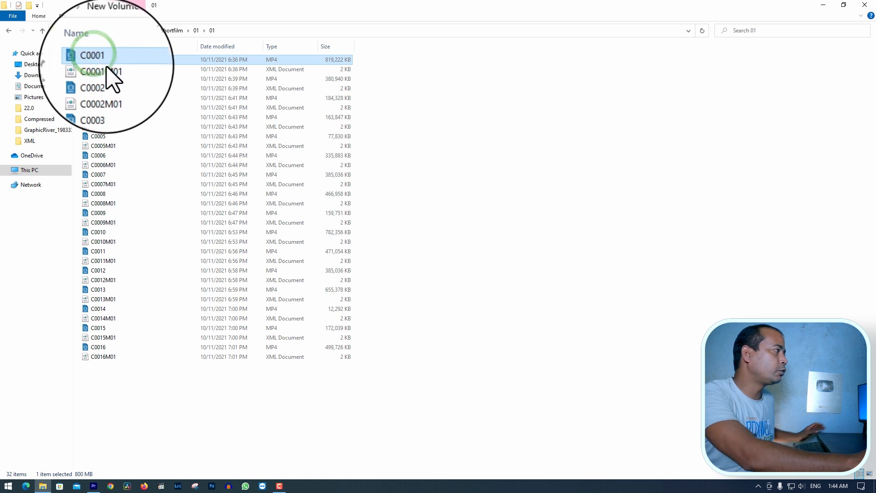
right_click(454, 134)
mouse_move(460, 138)
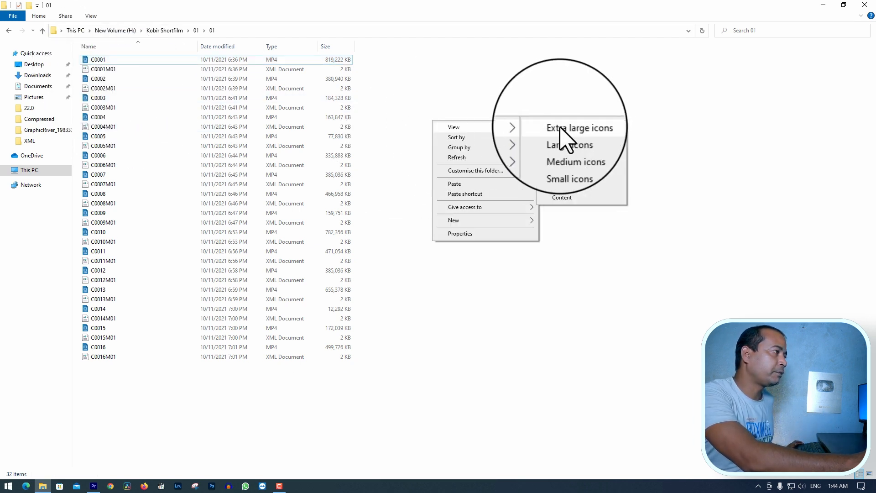
click(563, 126)
Select the clips C0005, C0008 and C0012 together and import them into the Video bin in Premiere Pro
click(426, 253)
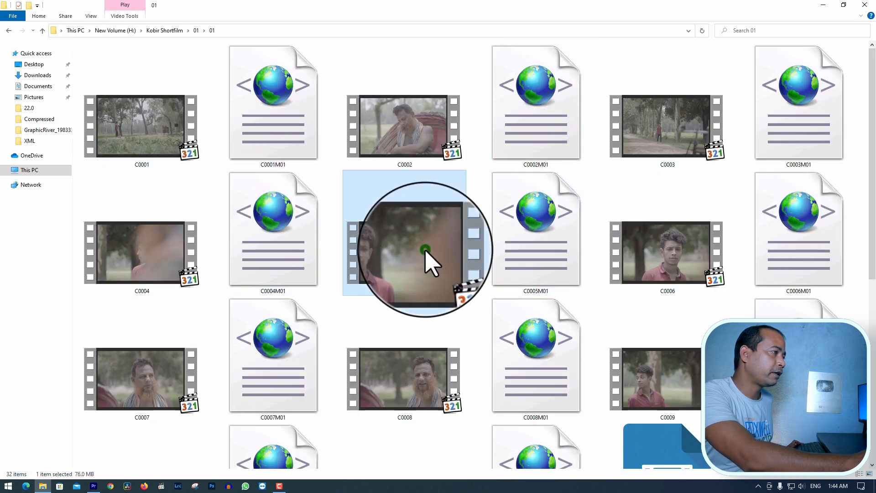
ctrl+click(438, 377)
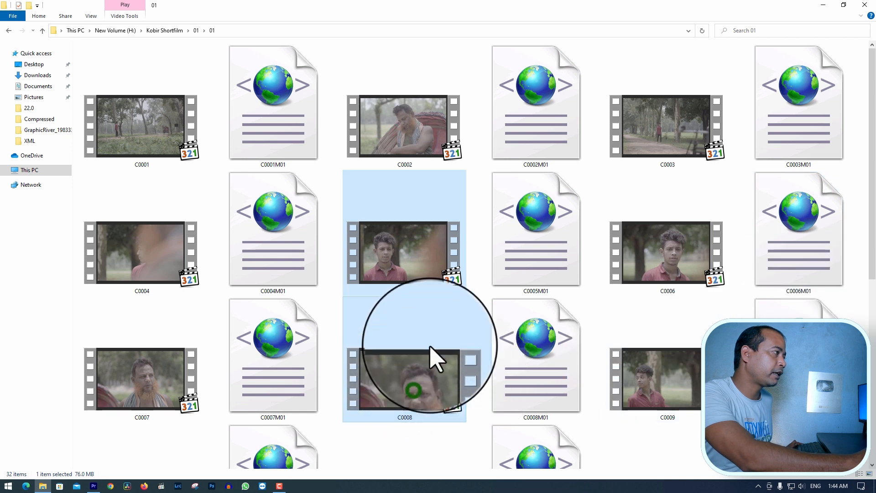
scroll(677, 290, down, 3)
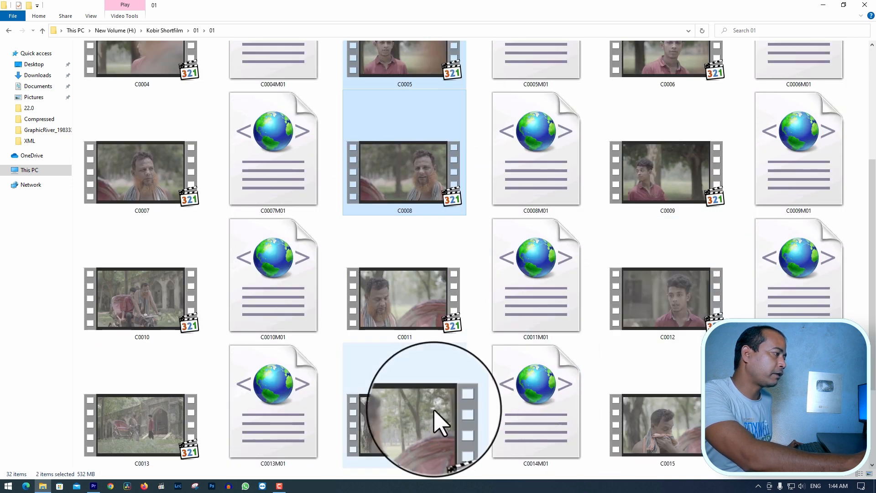
ctrl+click(656, 315)
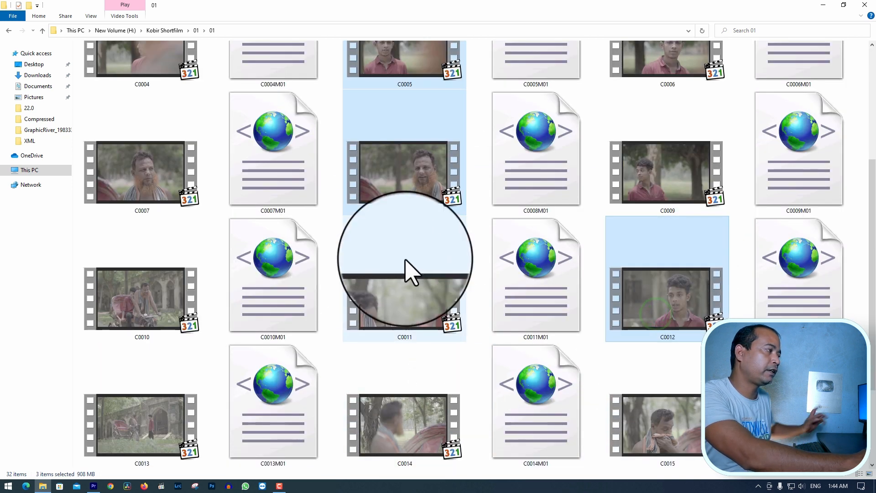
drag(401, 160, 636, 183)
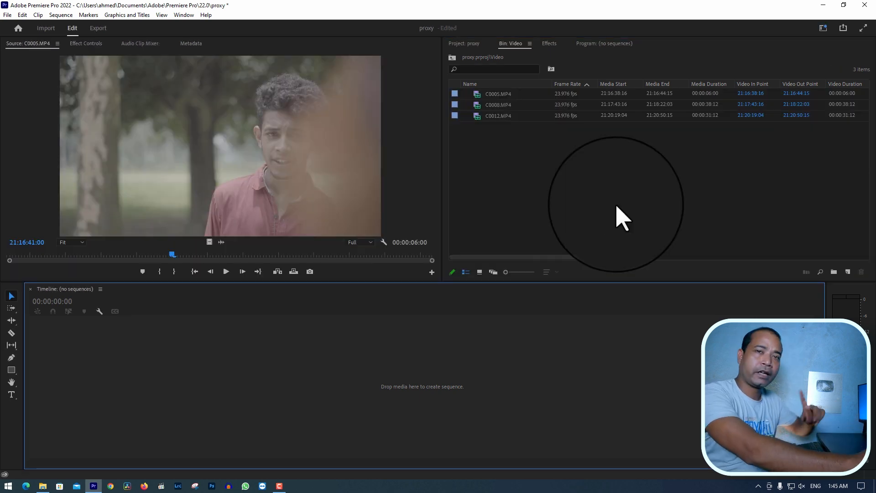
Create a new sequence in the Video bin using the ARRI 2880p 23.976 preset, and return to the bin's contents
right_click(494, 149)
mouse_move(585, 188)
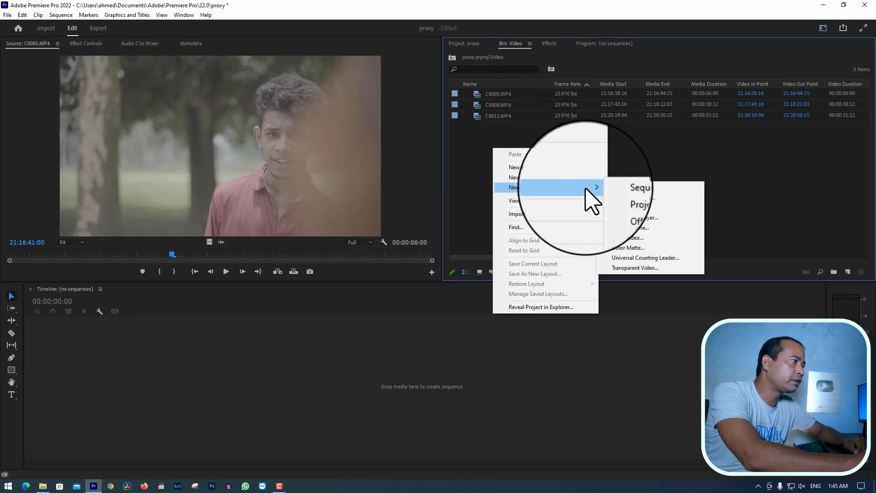
click(639, 188)
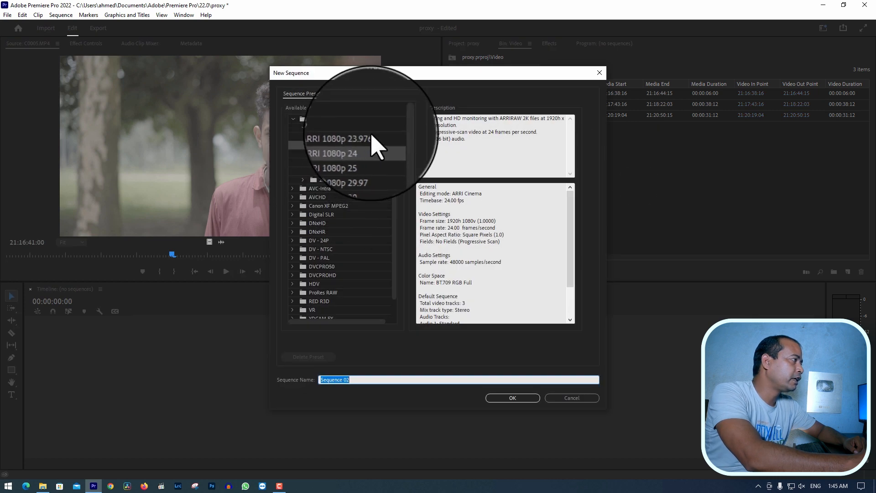
click(302, 127)
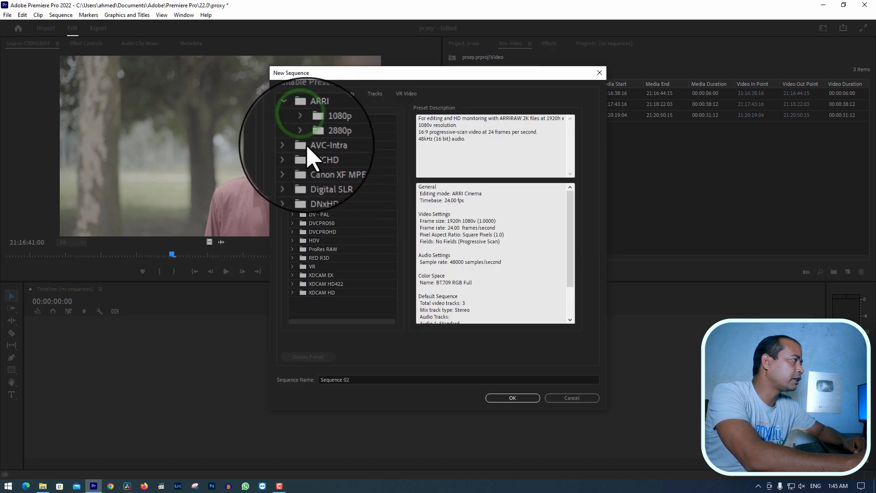
click(302, 137)
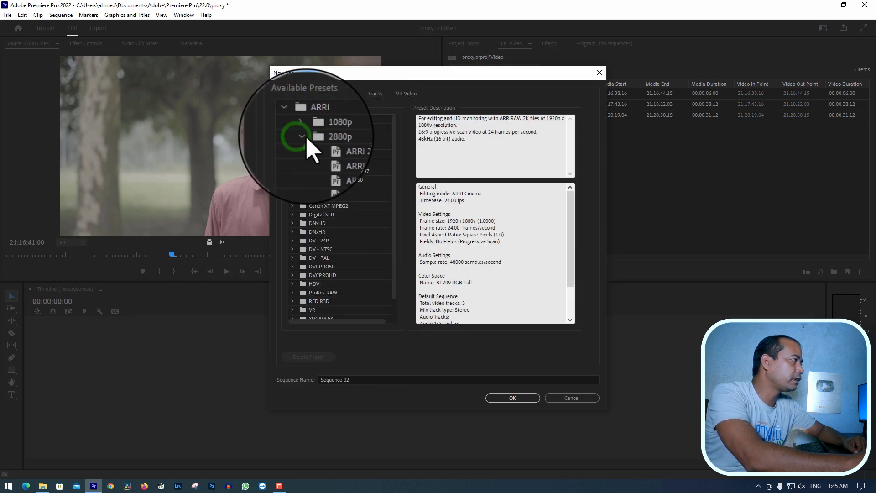
click(356, 143)
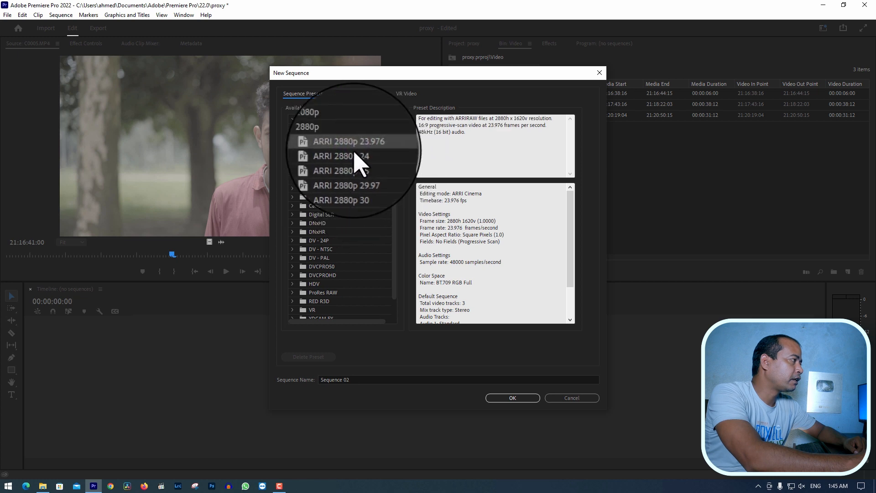
click(510, 401)
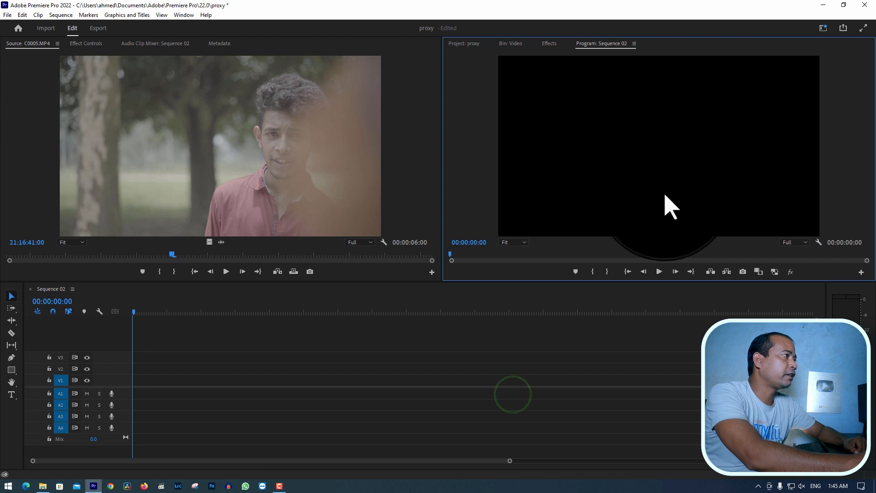
click(511, 43)
click(607, 176)
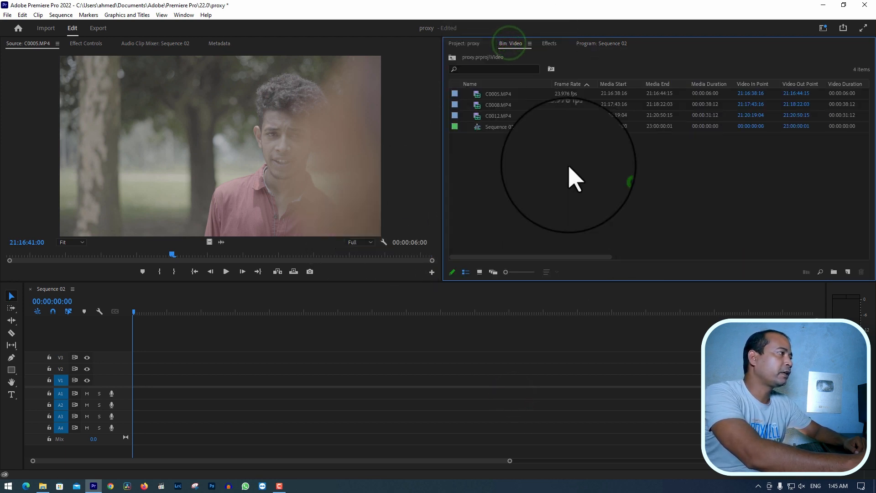
Place C0008.MP4 at the start of track V1 in Sequence 02, changing the sequence settings to match the clip
click(497, 105)
drag(498, 106, 135, 383)
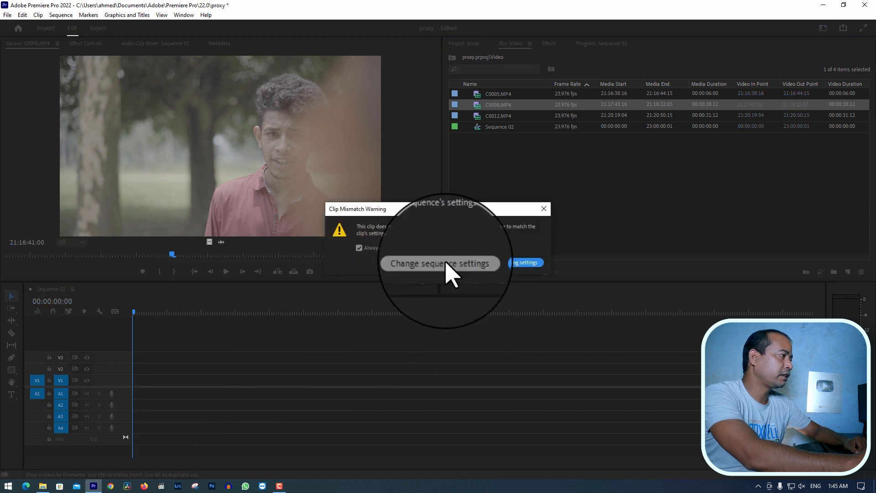
click(446, 261)
click(160, 312)
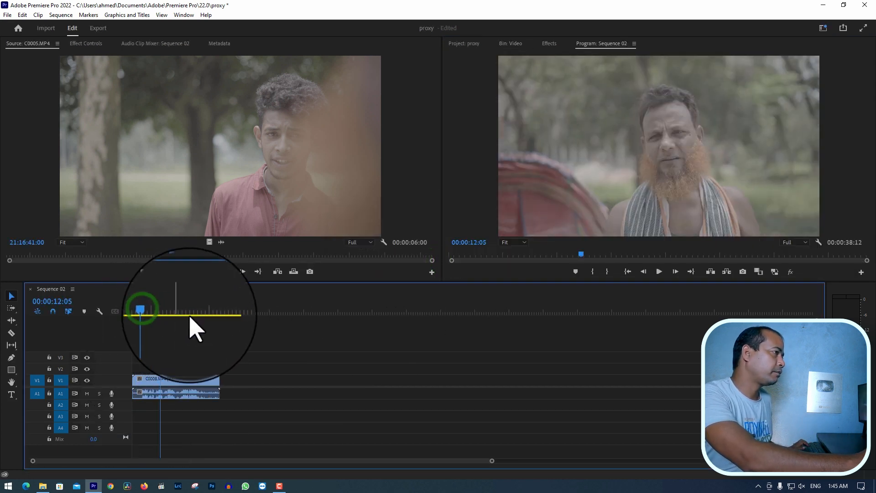
Add C0012.MP4 from the Video bin directly after C0008.MP4 on track V1
click(510, 43)
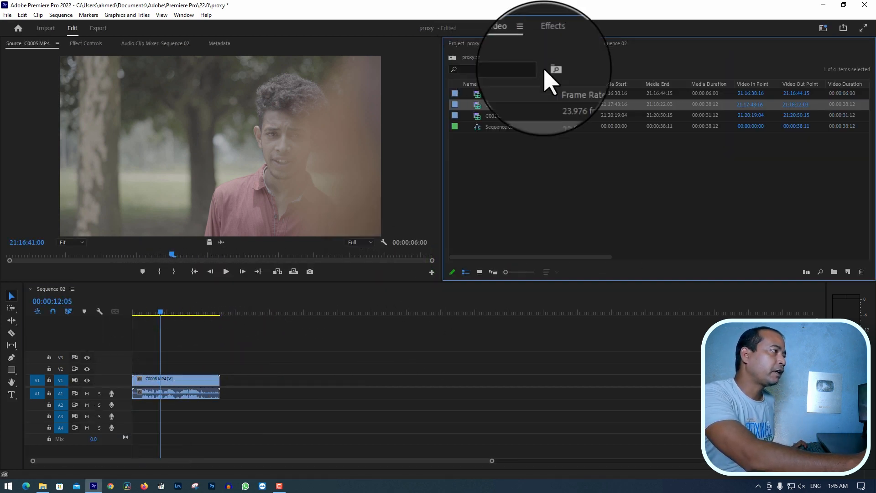
click(486, 115)
drag(486, 116, 226, 383)
click(249, 312)
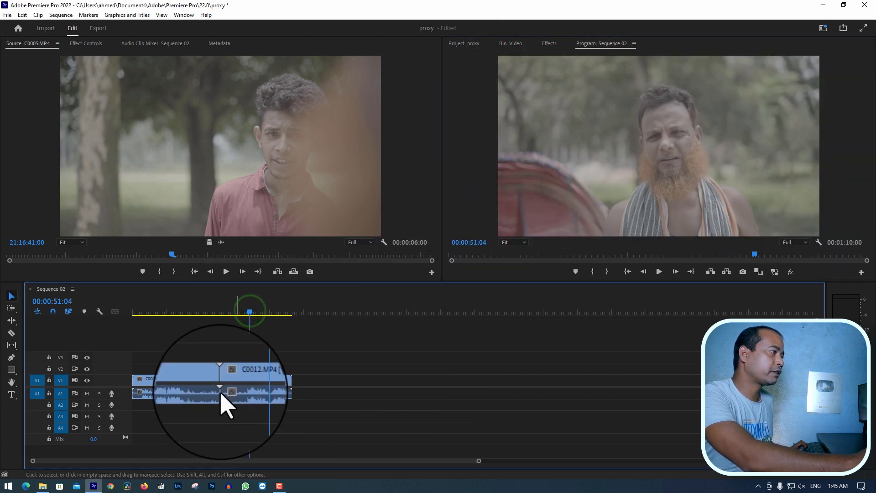
Play Sequence 02 from its start and from points within both clips to check playback smoothness
drag(228, 307, 96, 311)
click(402, 322)
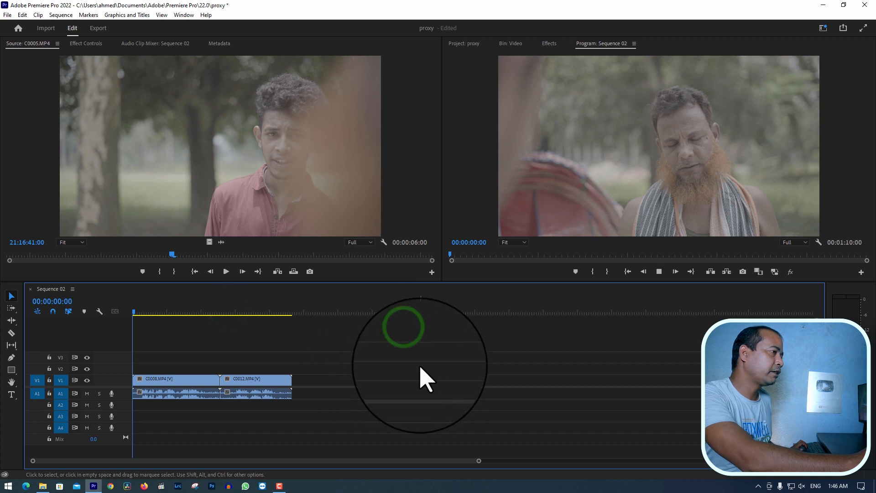
key(space)
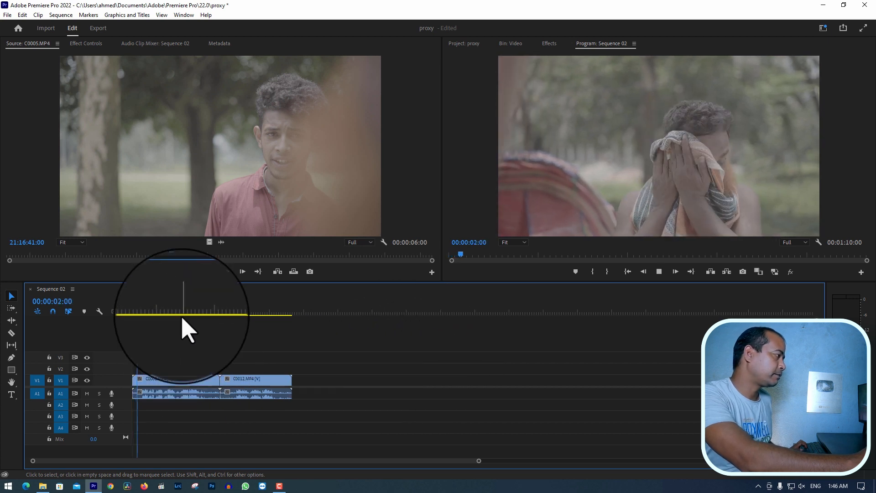
mouse_move(164, 315)
mouse_down()
mouse_move(212, 314)
mouse_move(151, 315)
mouse_move(168, 314)
mouse_up()
key(space)
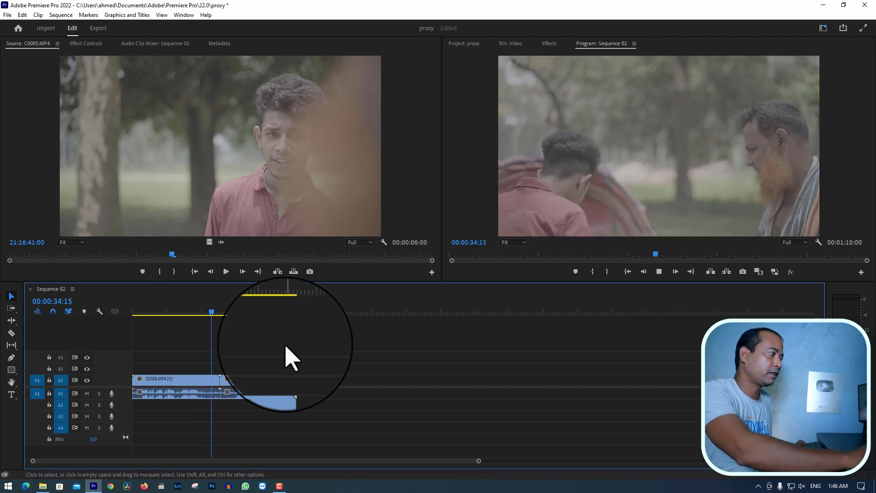
click(232, 312)
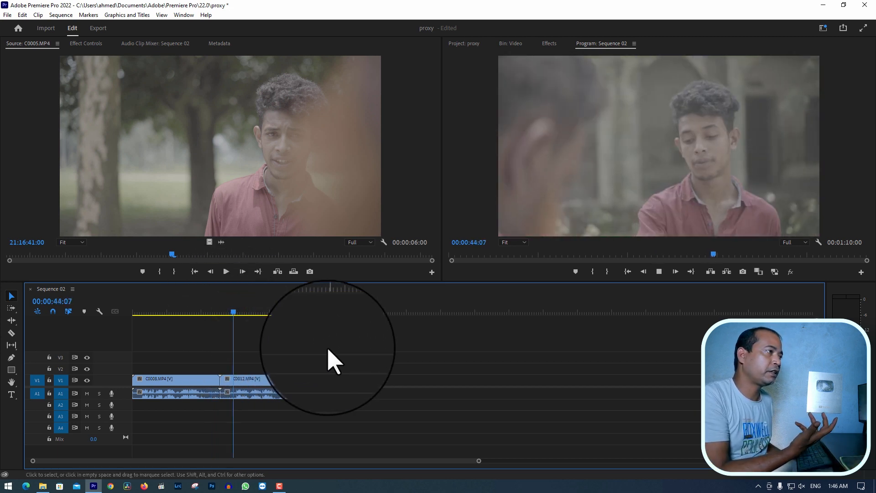
click(327, 348)
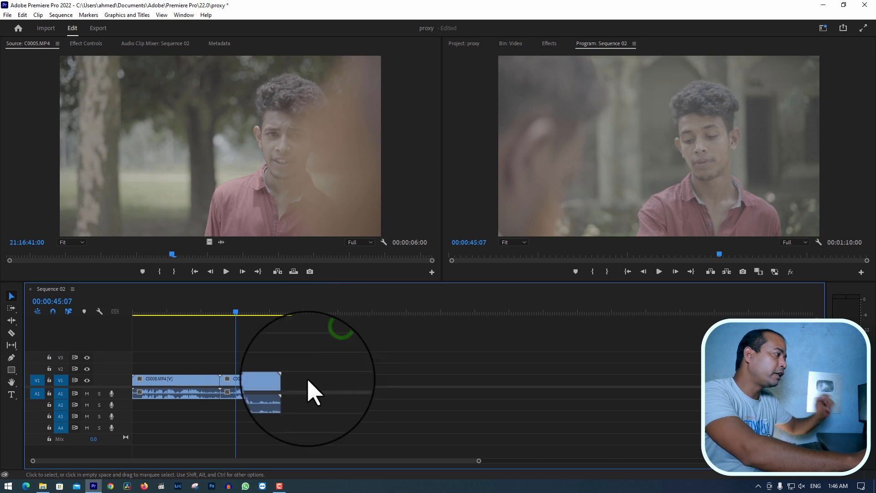
Delete both clips, C0008 and C0012, from the Sequence 02 timeline
drag(342, 354, 175, 387)
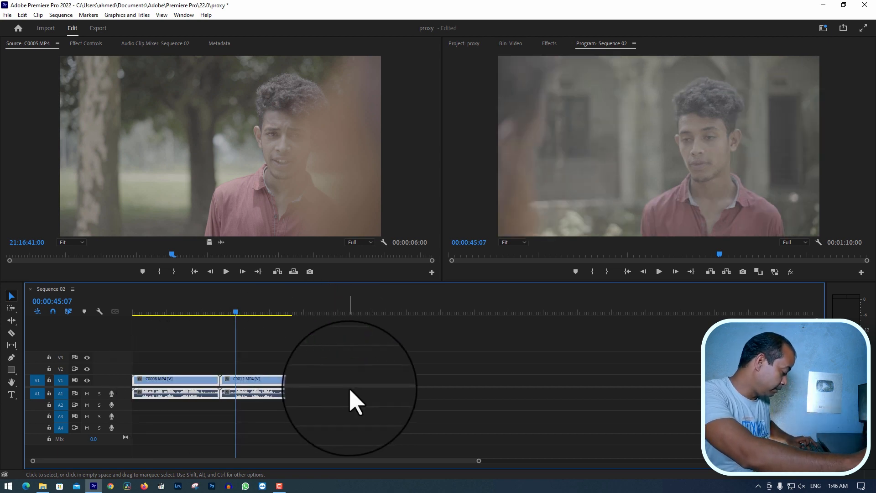
key(Delete)
click(402, 371)
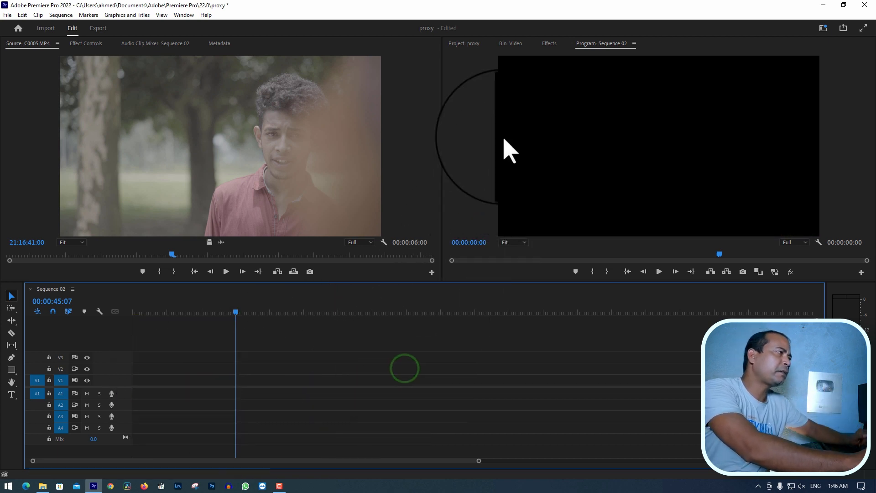
Select C0005, C0008 and C0012 in the Video bin and open the proxy creation settings for them
click(507, 43)
click(501, 183)
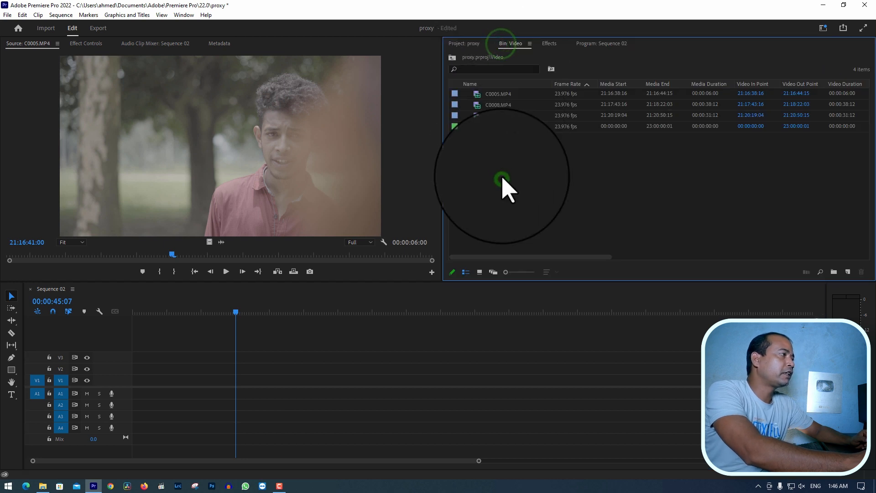
click(500, 94)
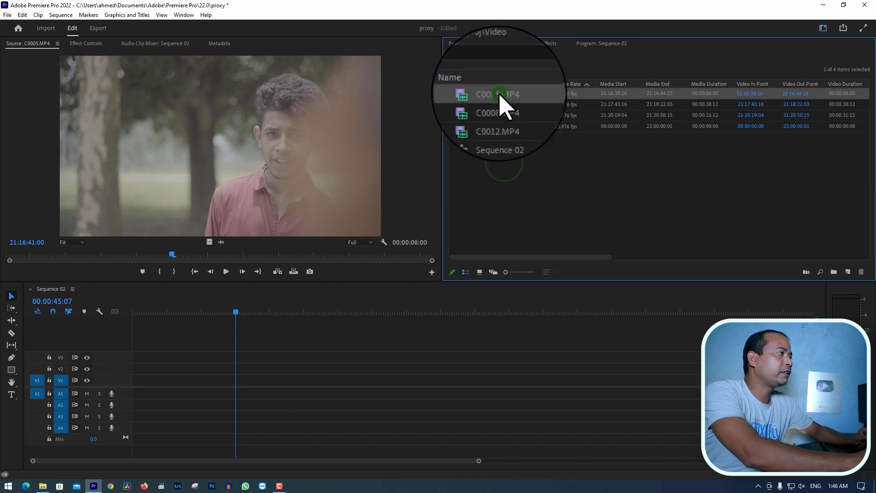
shift+click(495, 116)
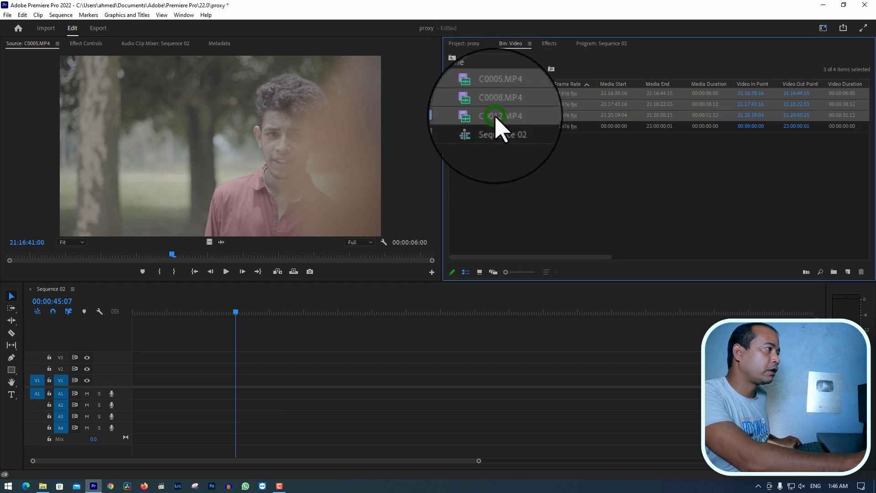
right_click(496, 116)
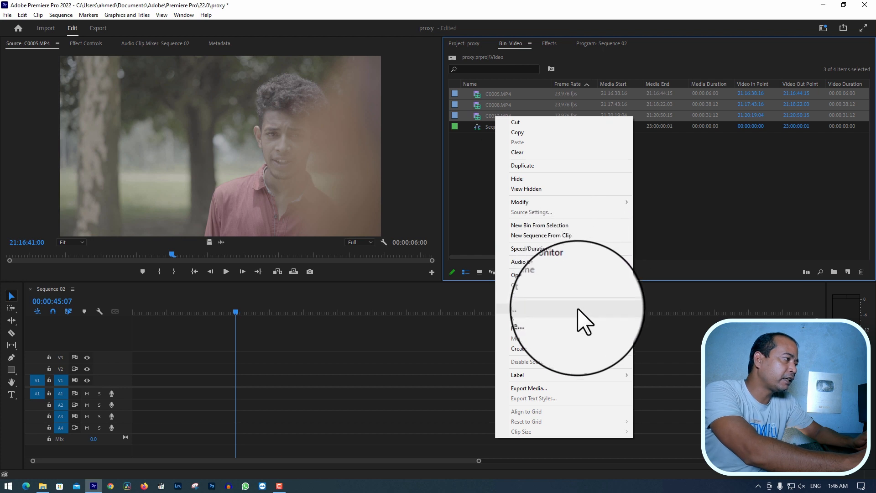
mouse_move(544, 331)
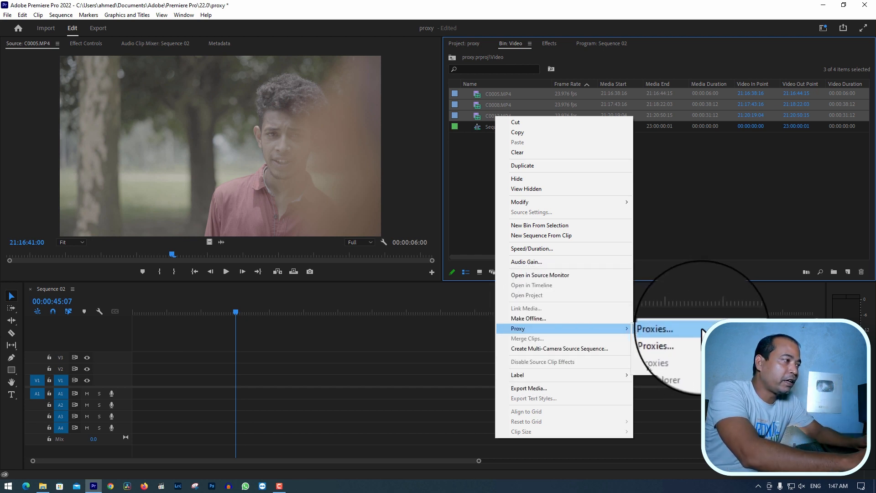
click(673, 329)
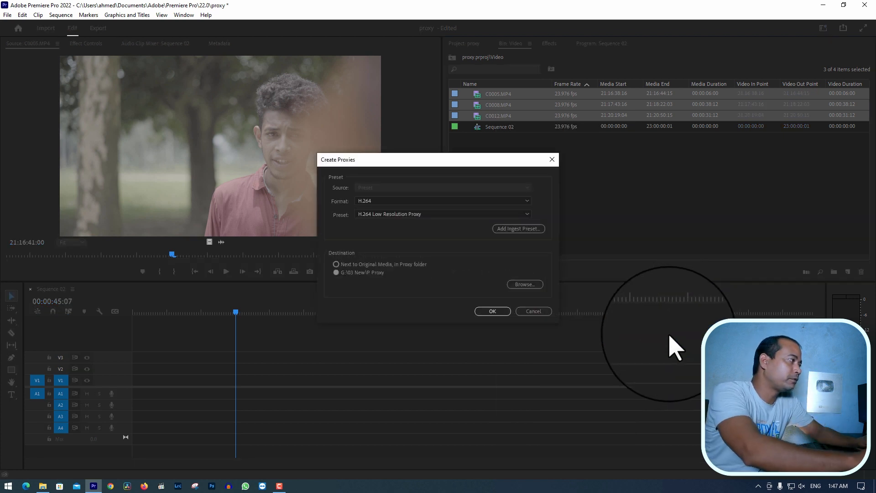
Set the proxy format to H.264 and the preset to H.264 Low Resolution Proxy
drag(464, 159, 462, 145)
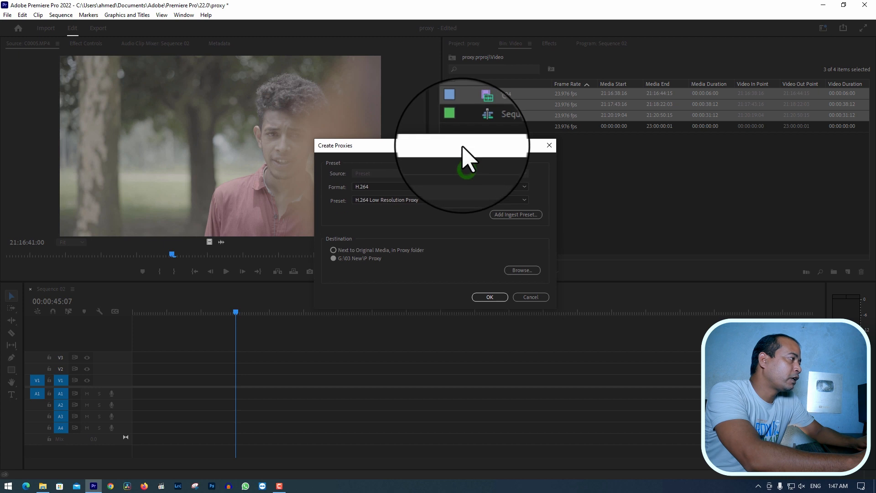
click(432, 185)
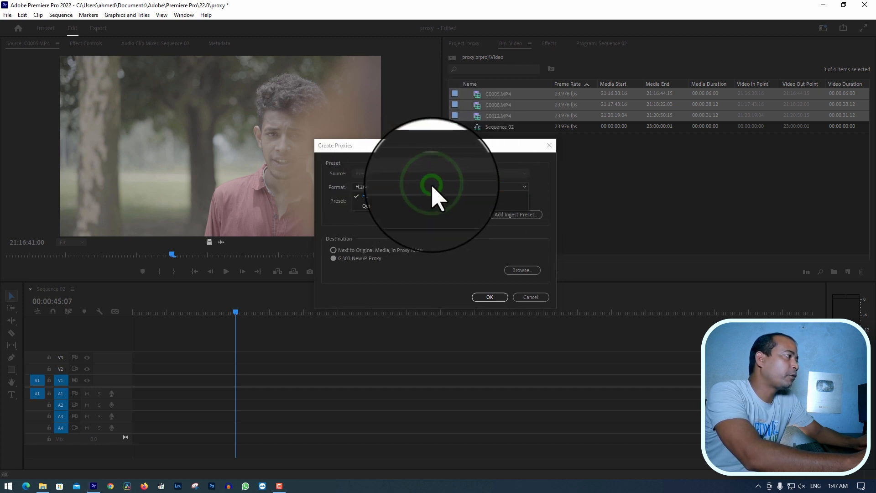
click(432, 196)
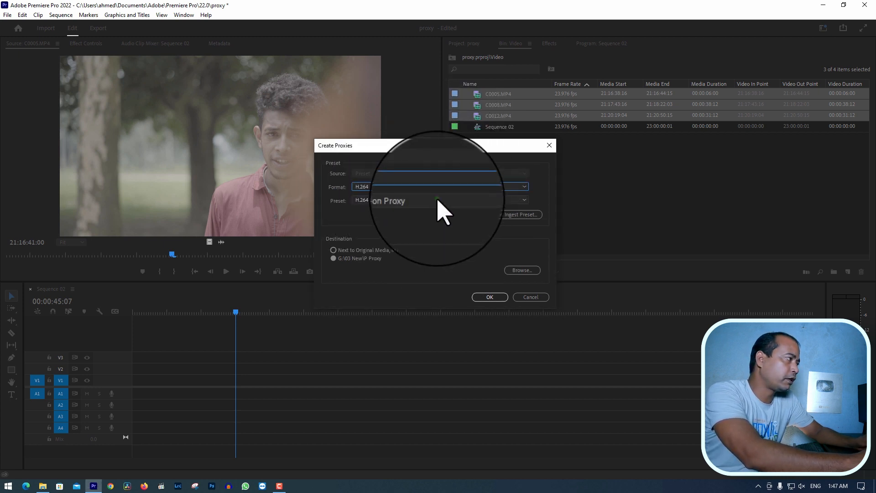
click(433, 200)
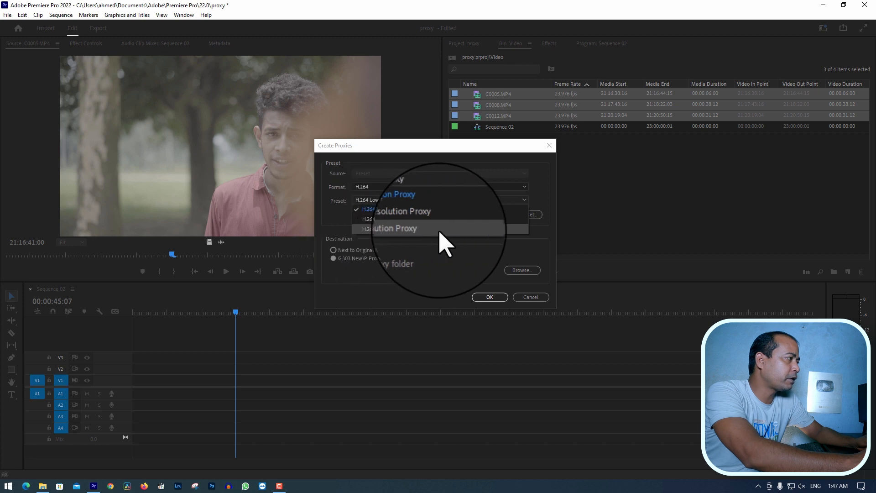
click(401, 211)
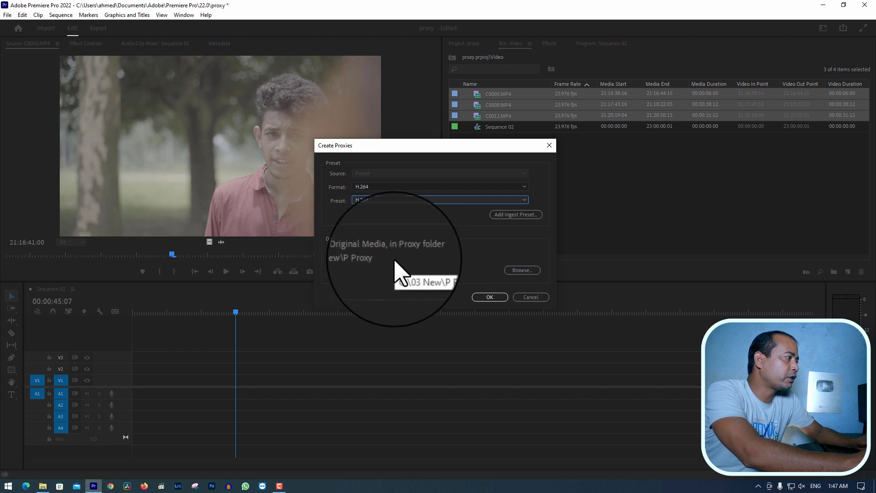
Try the destination beside the original media, then return it to G:\03 New\P Proxy
click(335, 251)
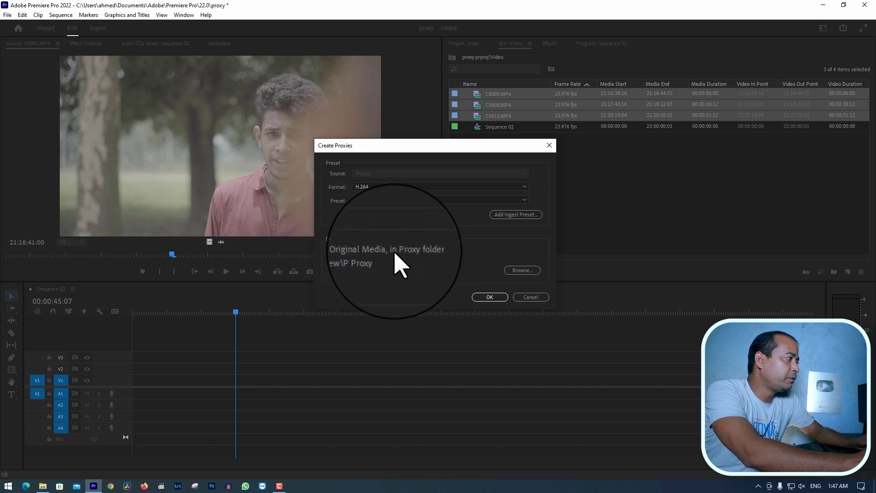
click(520, 272)
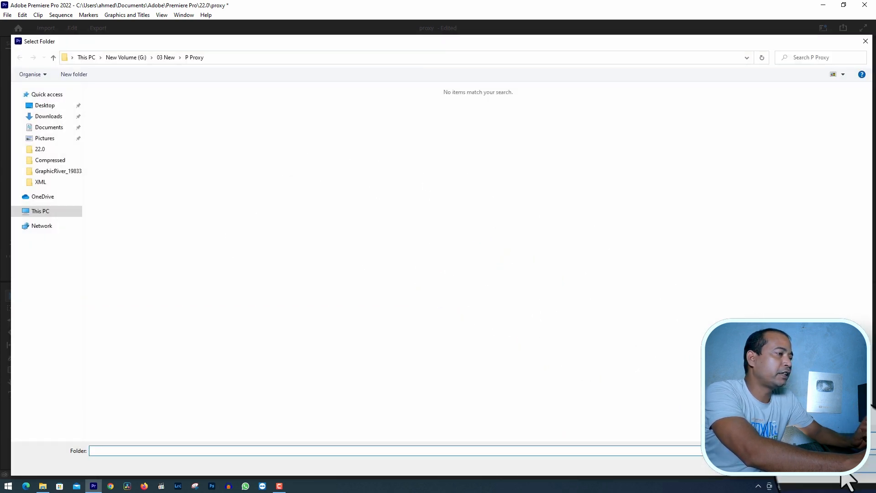
click(843, 468)
click(346, 260)
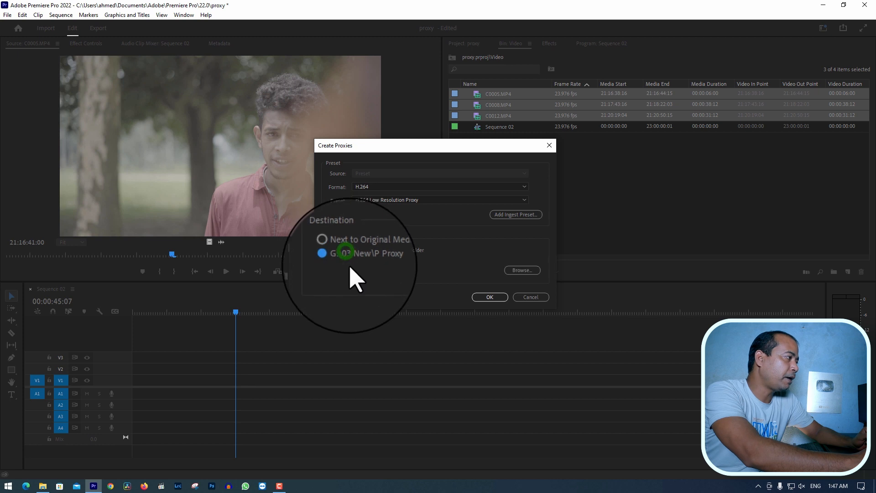
Check where the footage is stored and browse for the proxy destination to the short film folder on New Volume (H:)
click(531, 270)
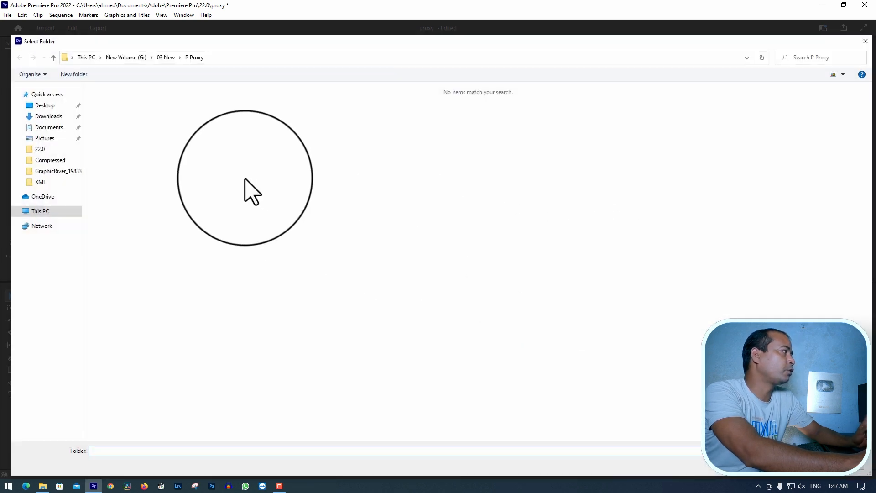
click(42, 485)
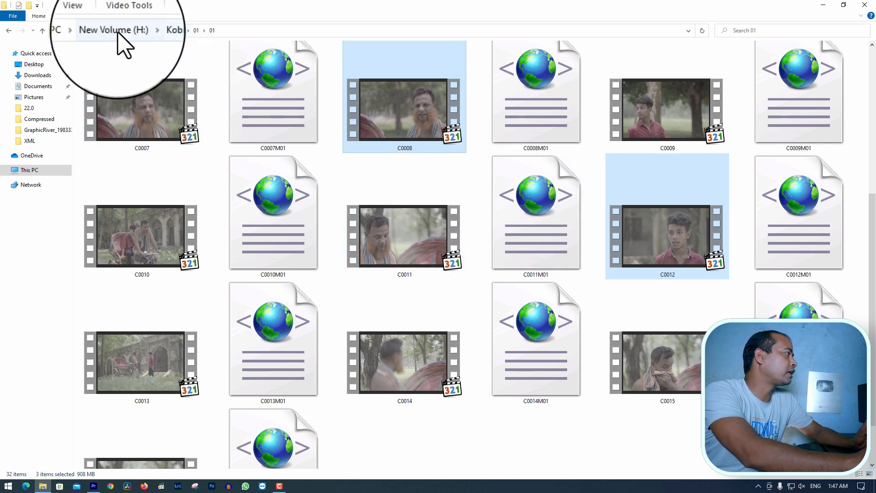
click(823, 5)
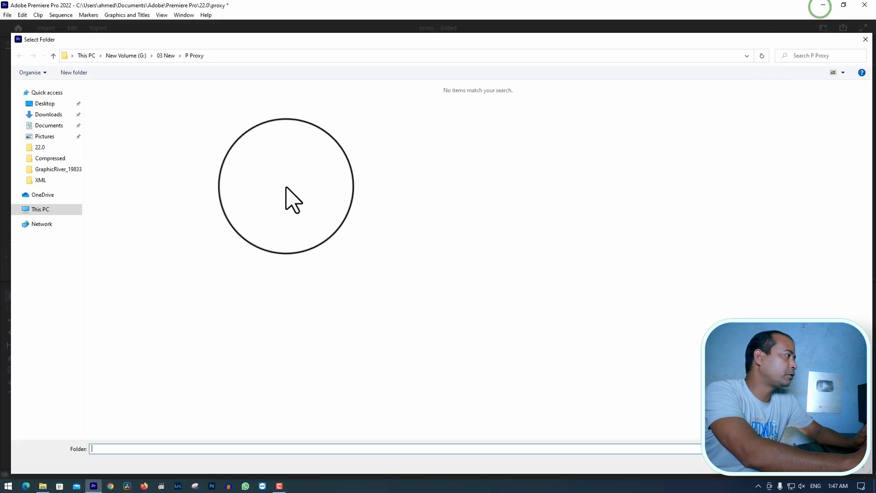
click(124, 55)
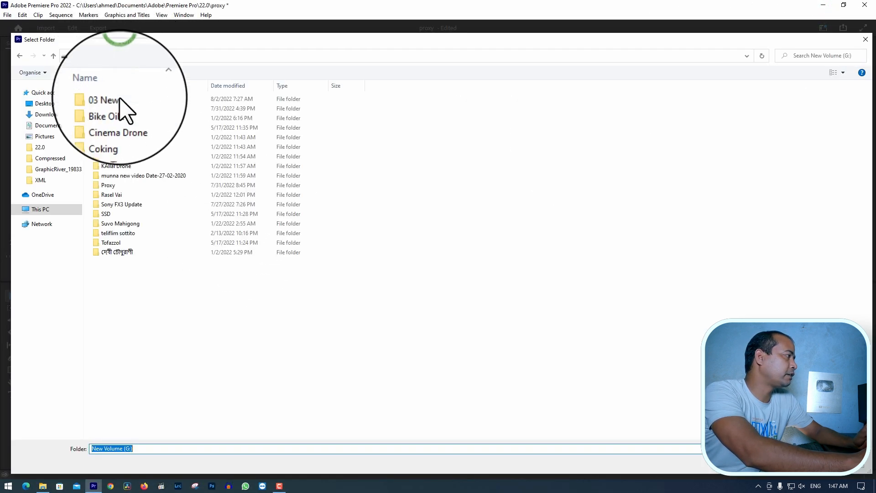
click(44, 209)
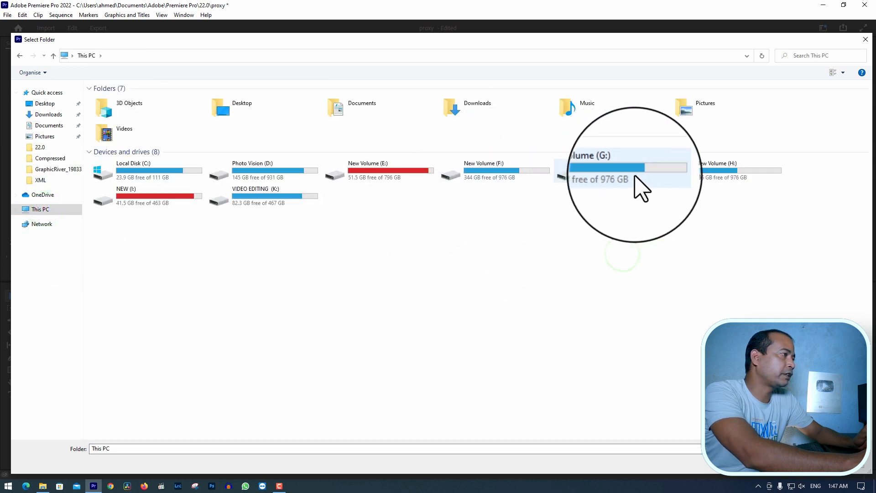
click(733, 176)
double_click(733, 176)
double_click(122, 119)
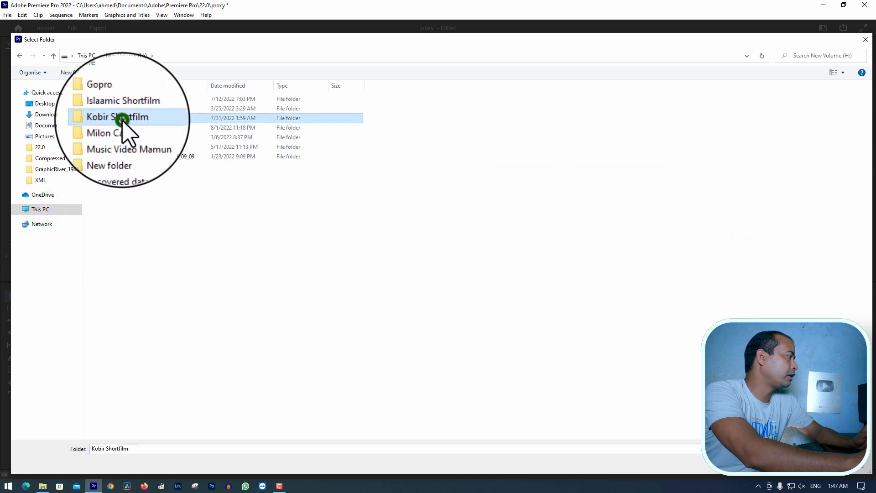
Check the existing Proxy folder inside the short film folder and delete it
right_click(265, 197)
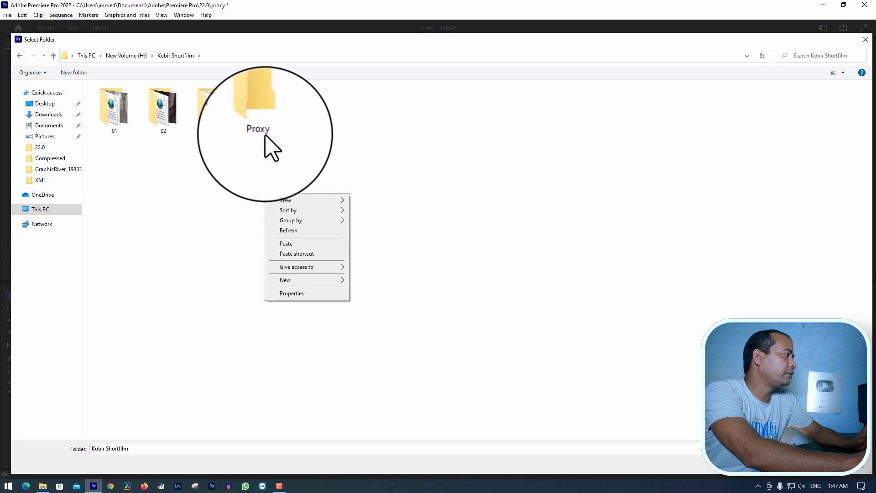
double_click(259, 109)
click(20, 55)
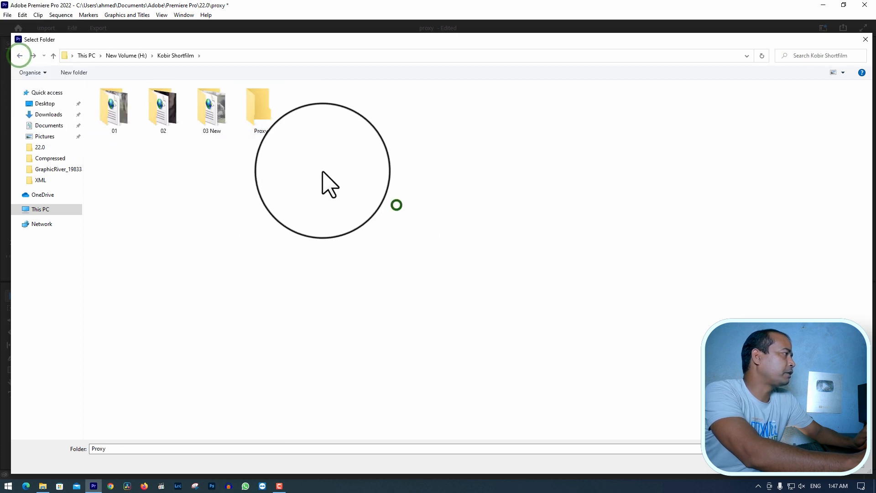
right_click(267, 114)
click(322, 327)
Create a new folder named Proxy inside the short film folder on New Volume (H:)
right_click(325, 194)
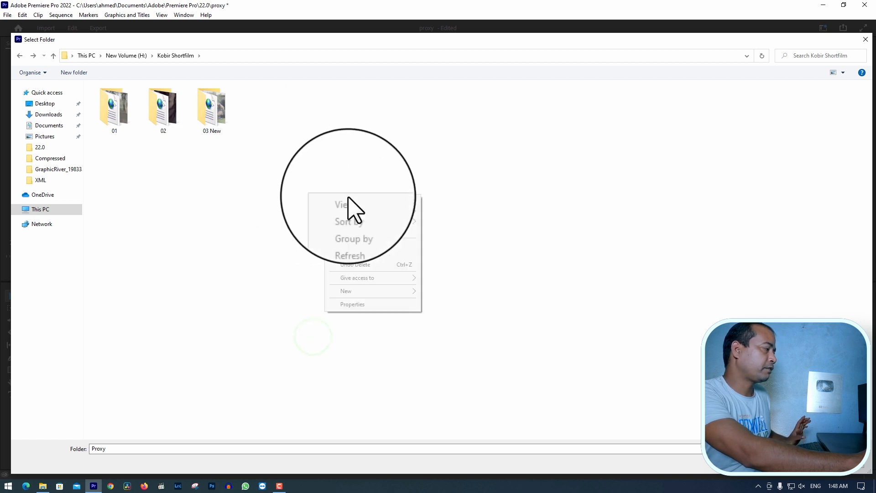
mouse_move(392, 286)
click(450, 292)
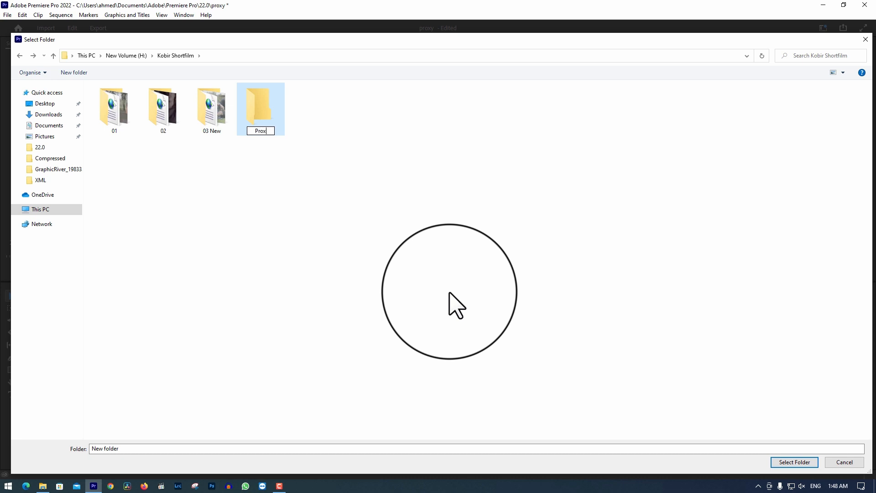
click(449, 293)
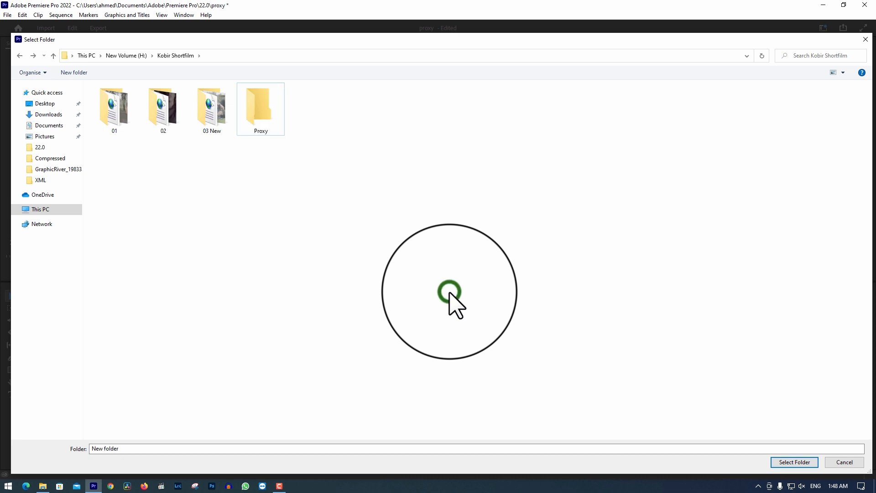
Use the new Proxy folder as the destination, generate the proxies for the three clips and close Media Encoder when encoding is done
click(260, 124)
click(779, 465)
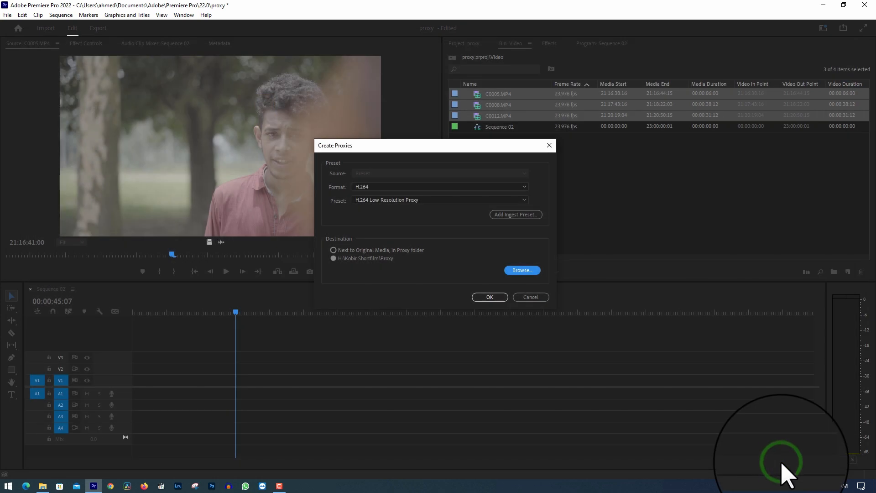
click(490, 297)
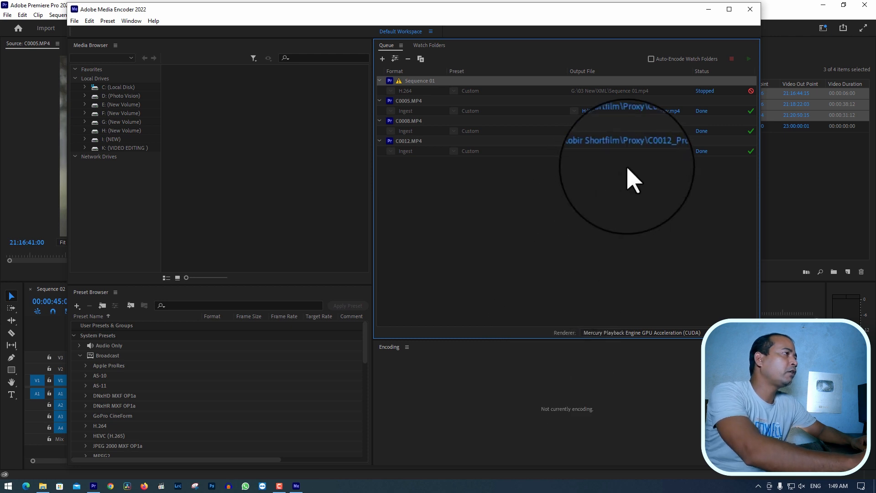
click(750, 9)
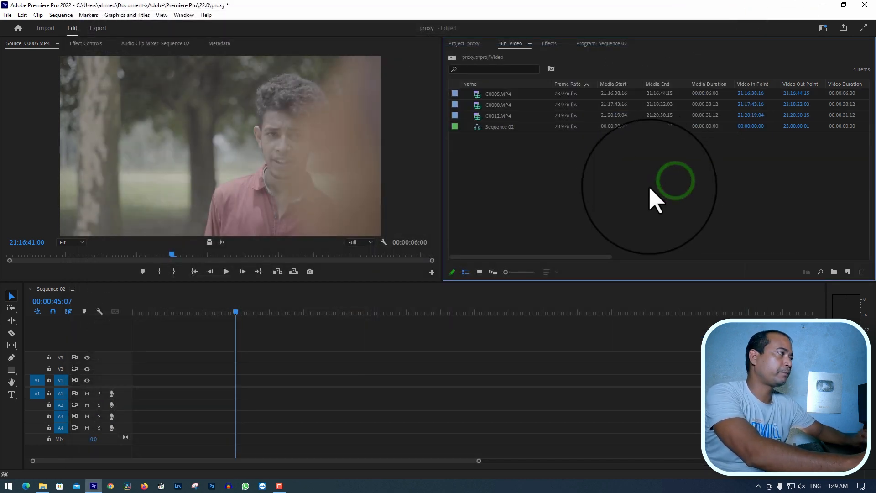
Place C0005.MP4, C0008.MP4 and C0012.MP4 one after another on tracks V1 and A1 of Sequence 02
click(490, 93)
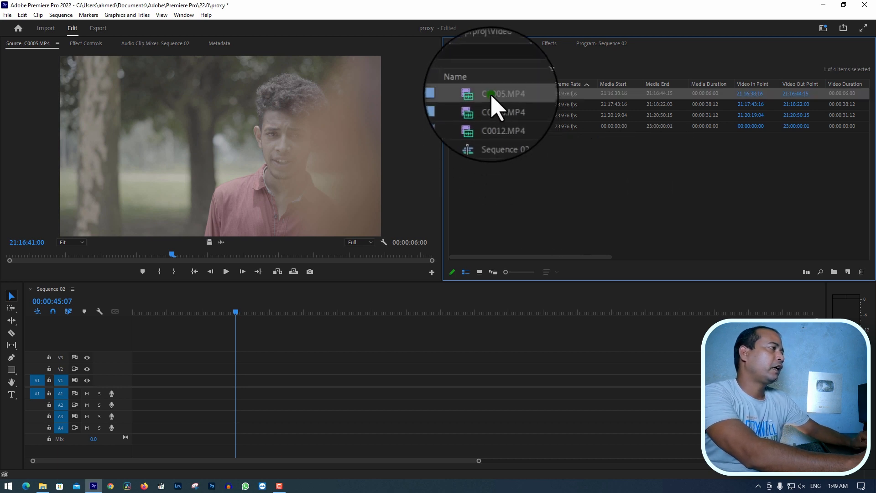
double_click(490, 94)
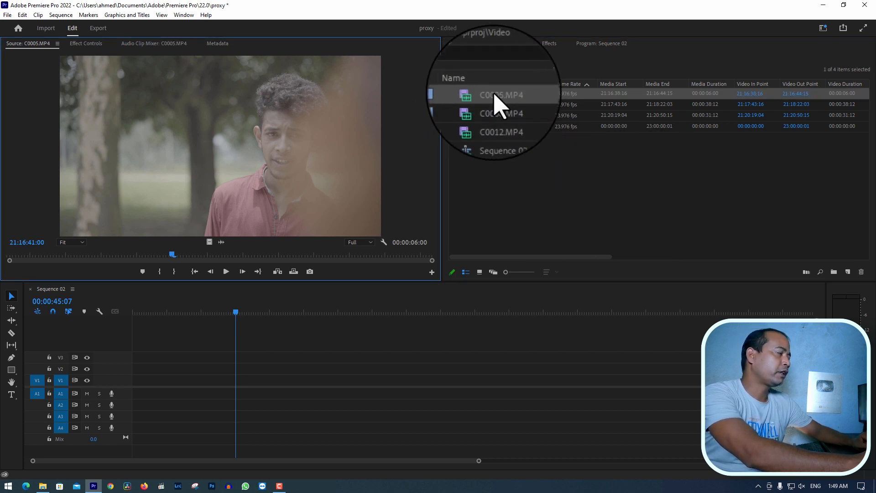
drag(491, 94, 157, 377)
click(488, 105)
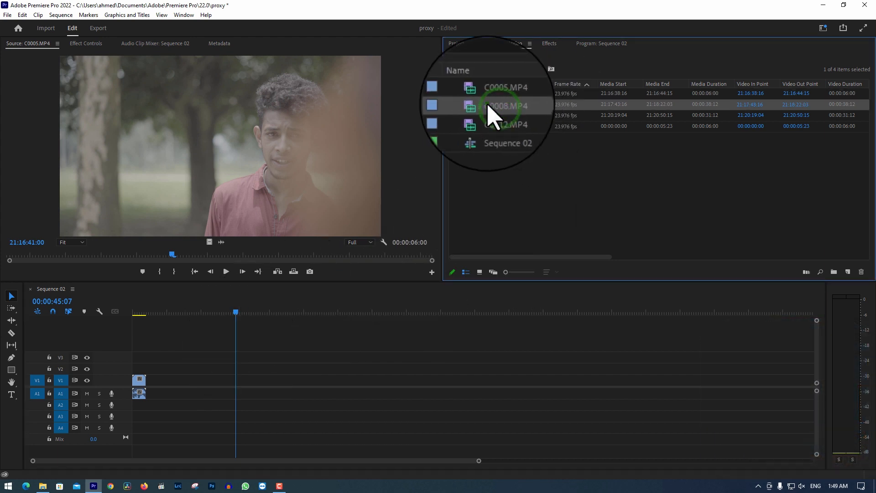
drag(487, 105, 148, 380)
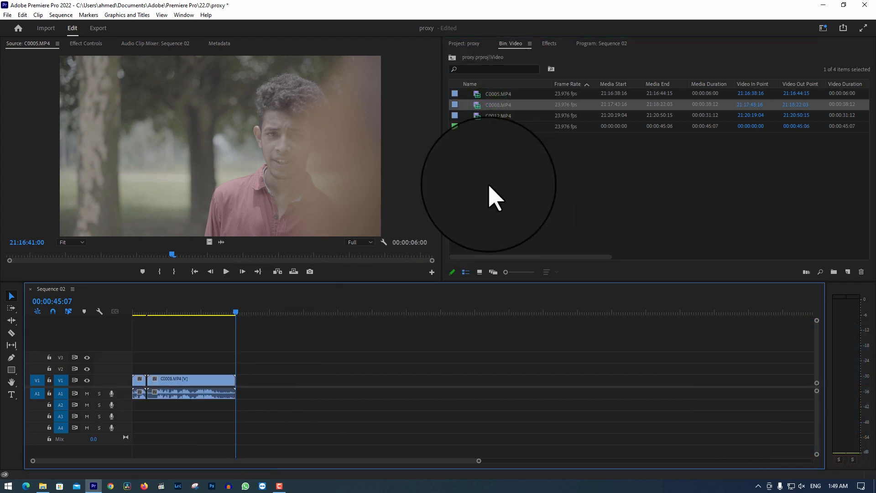
drag(493, 116, 239, 392)
click(414, 363)
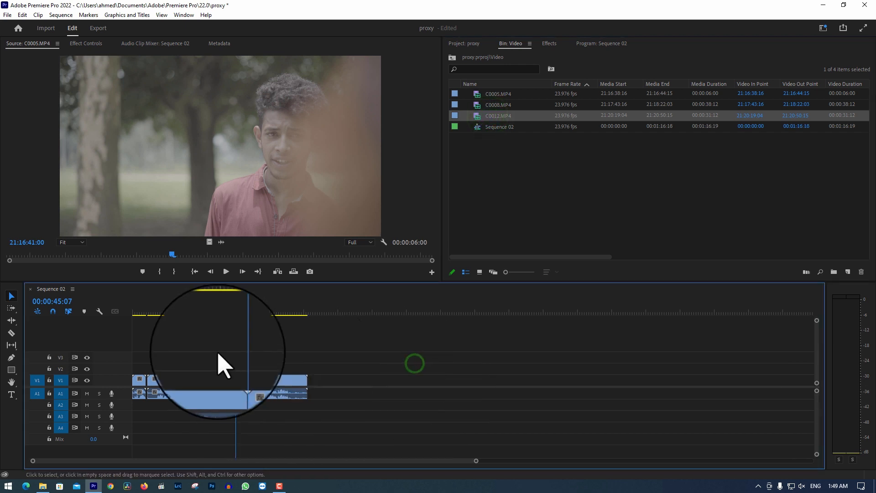
Move the playhead to 00:00:56:03 in Sequence 02 and select the C0012.MP4 clip
click(260, 312)
click(396, 355)
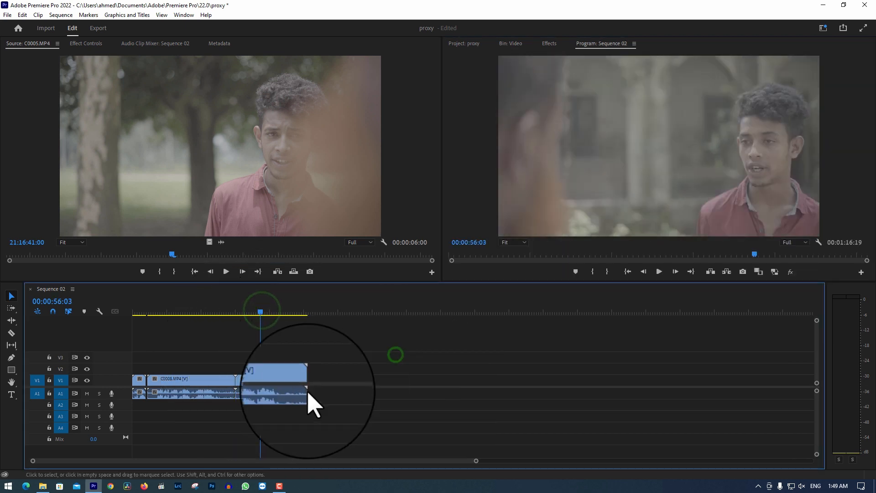
click(278, 387)
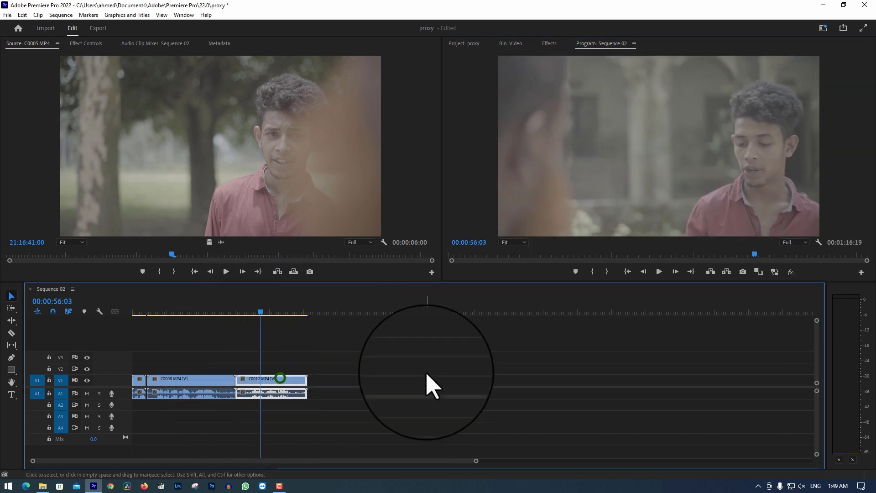
Check the available Program monitor controls in the Button Editor, cancel it and turn on Toggle Proxies
click(811, 271)
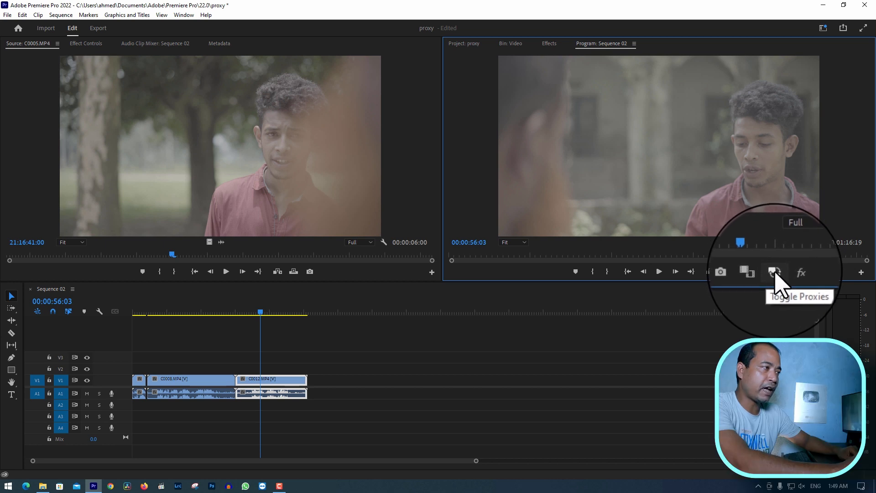
click(861, 273)
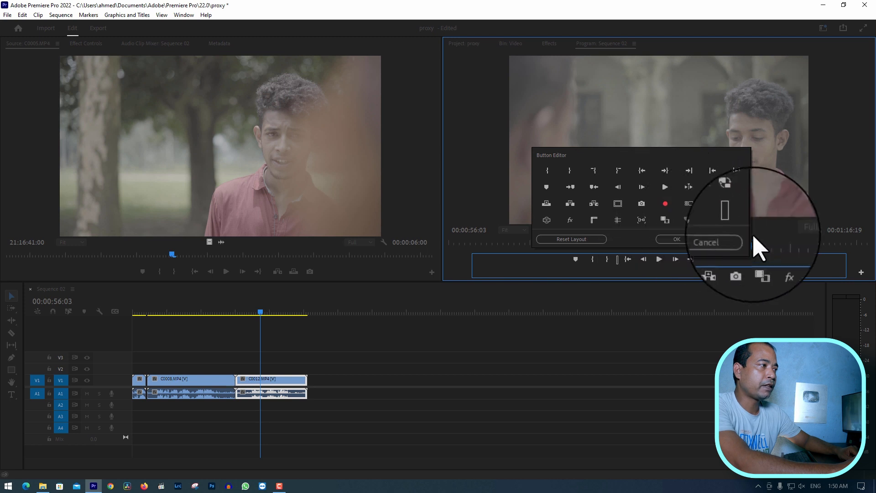
click(714, 238)
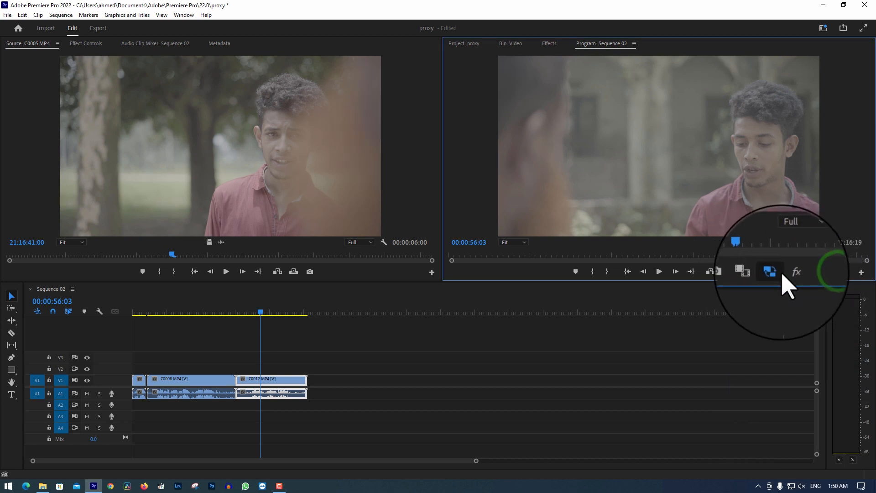
Close the gap after the C0005.MP4 clip by shifting the C0008.MP4 and C0012.MP4 clips earlier on the timeline
click(190, 311)
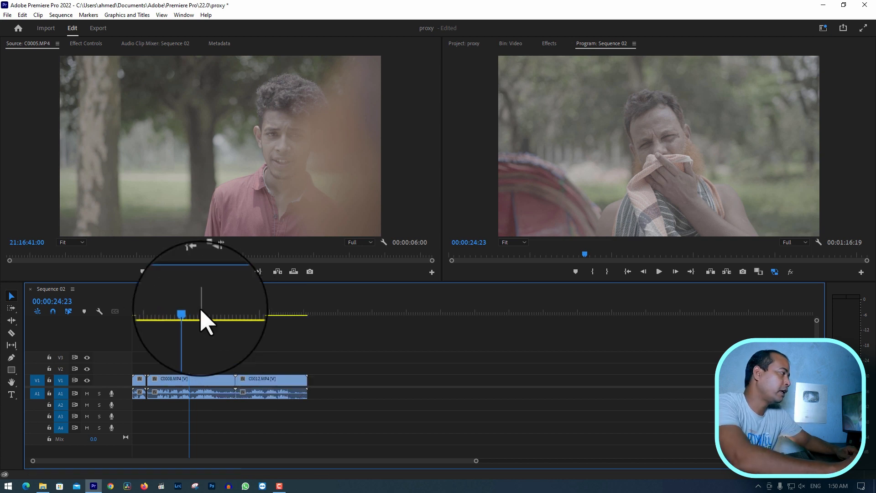
click(165, 311)
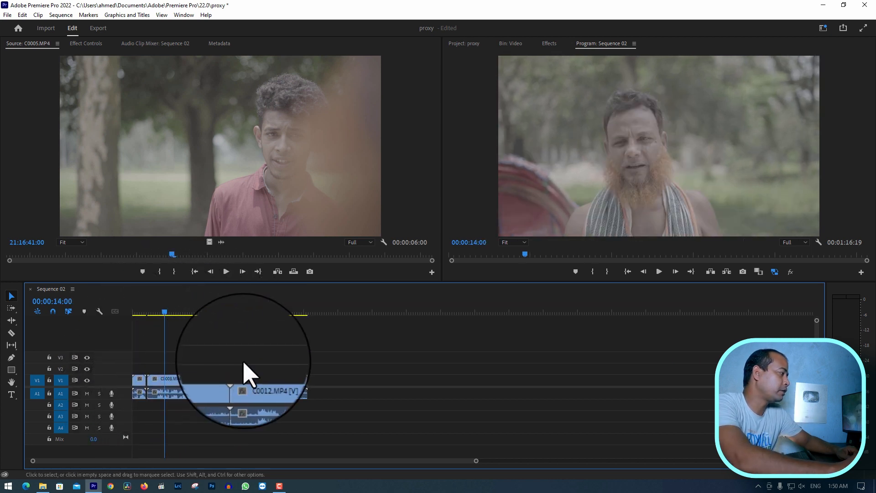
drag(242, 380, 215, 382)
click(221, 348)
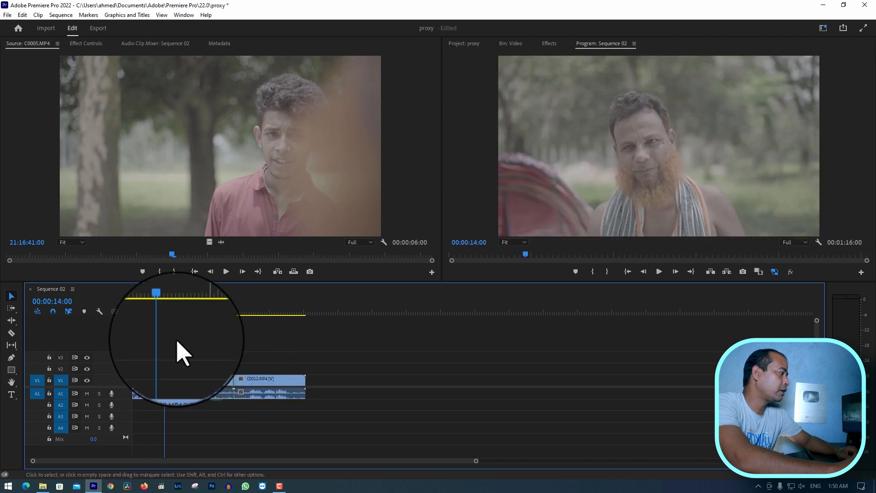
Play Sequence 02 from its start and from several other points to check how smoothly the proxies play
drag(167, 306, 84, 309)
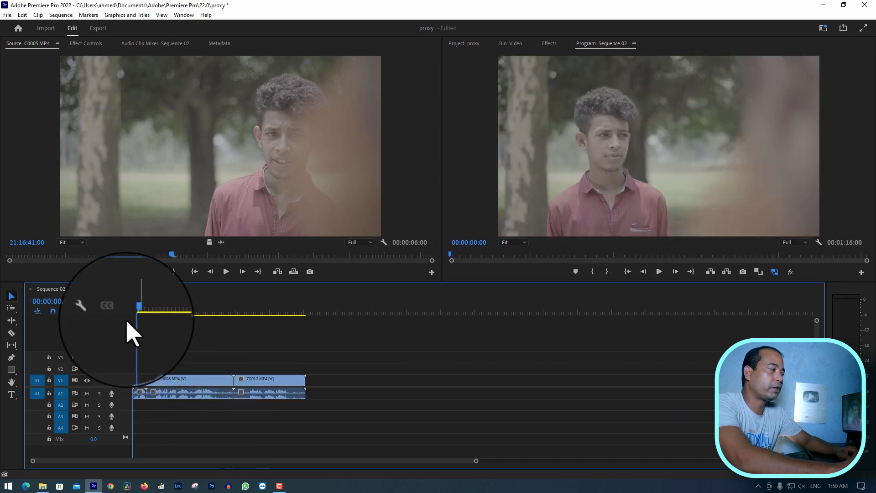
click(201, 338)
drag(157, 308, 123, 309)
click(298, 343)
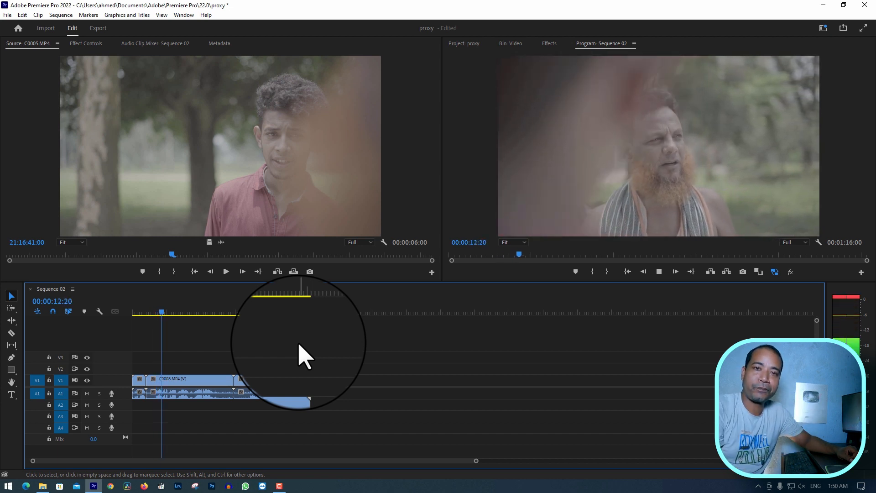
click(211, 313)
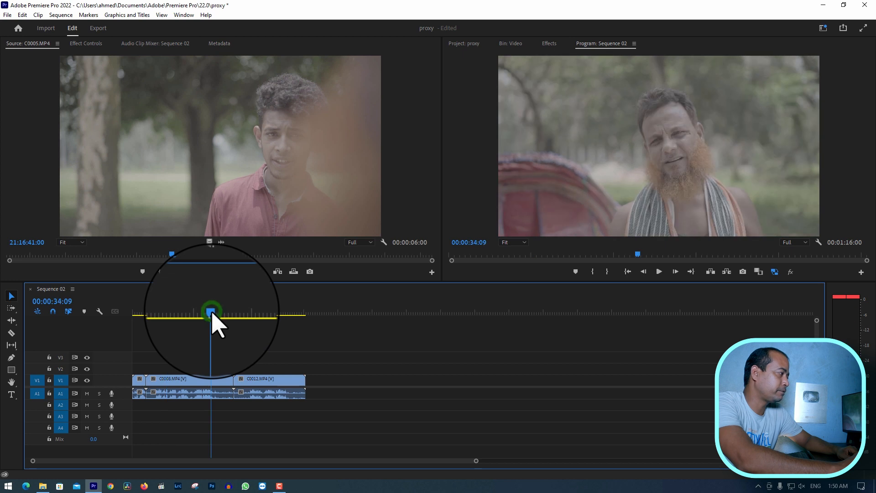
click(659, 271)
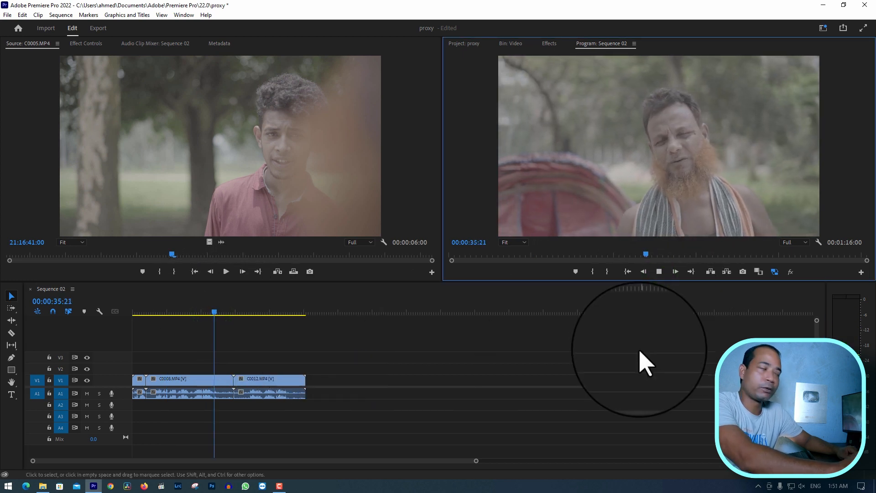
click(257, 312)
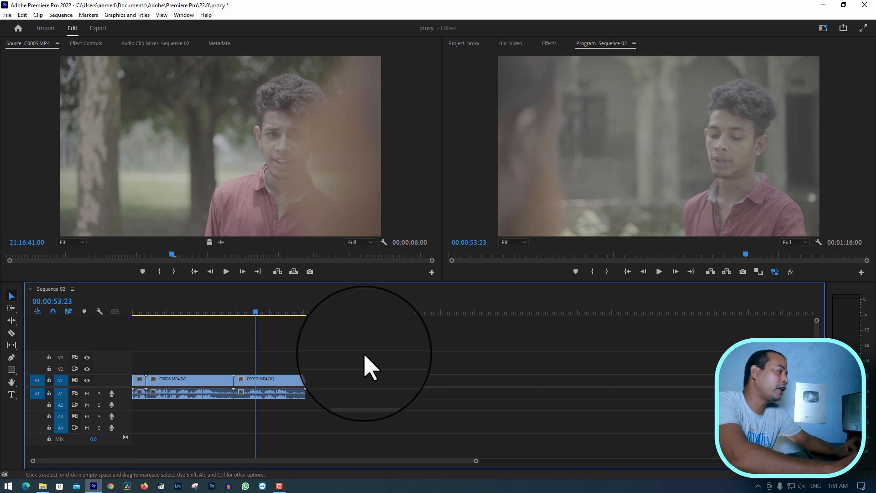
Select the C0008.MP4 clip with the playhead at 00:00:30:09 and switch to the Color workspace
click(205, 313)
click(206, 377)
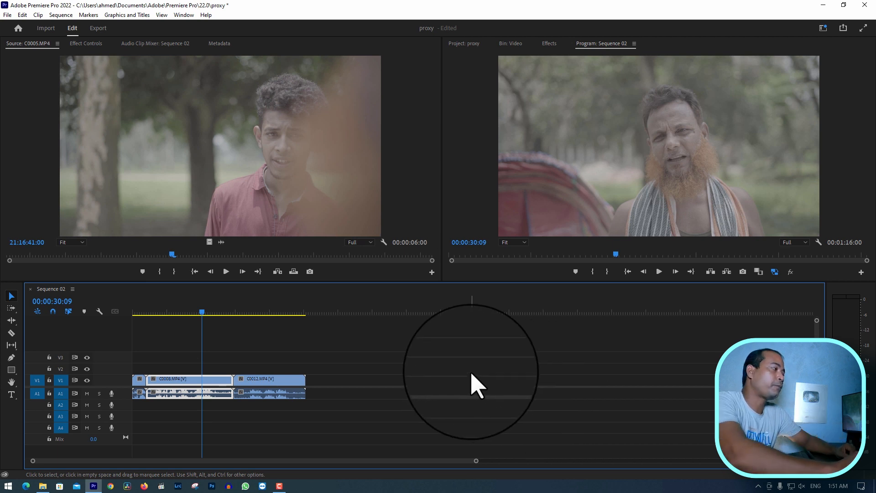
click(823, 27)
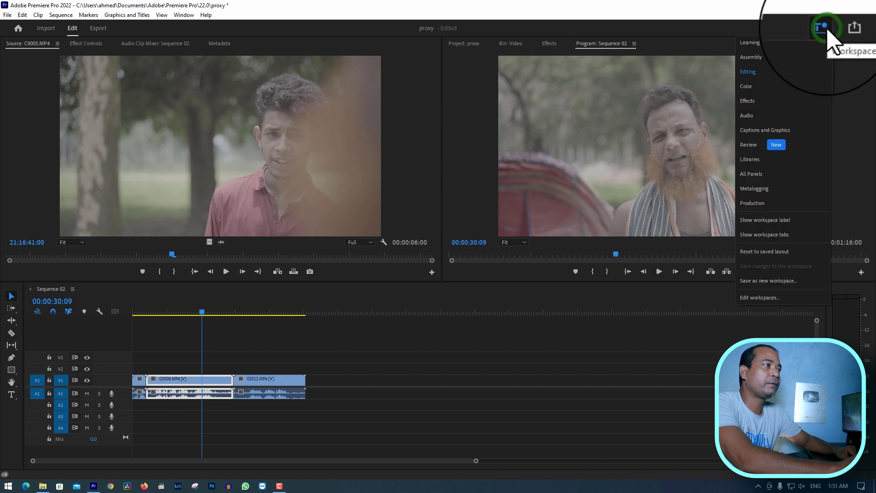
click(758, 87)
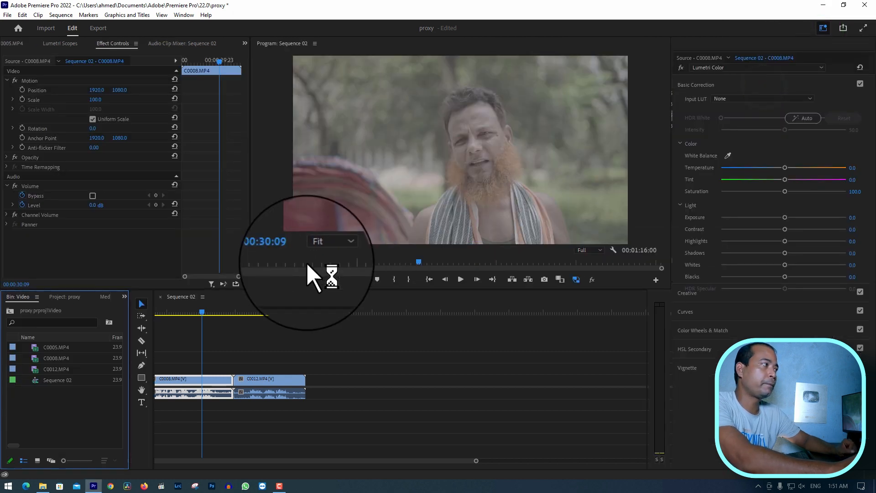
click(332, 382)
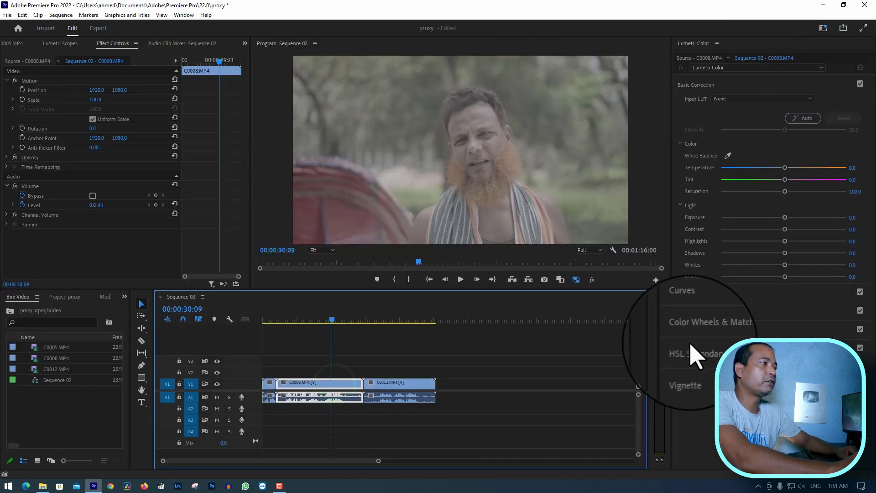
Increase the contrast of C0008.MP4 by moving the RGB curve's white and black points inward, guided by the Lumetri Scopes
scroll(690, 345, down, 5)
click(691, 329)
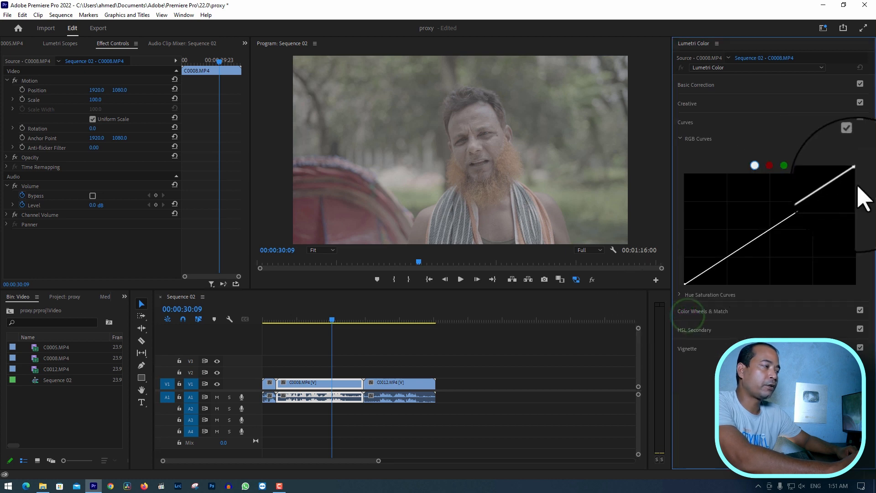
click(65, 43)
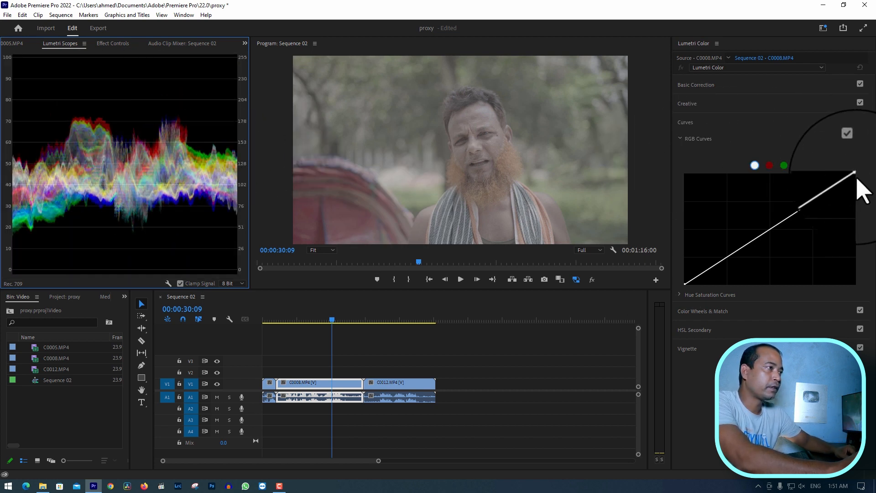
drag(849, 174, 815, 172)
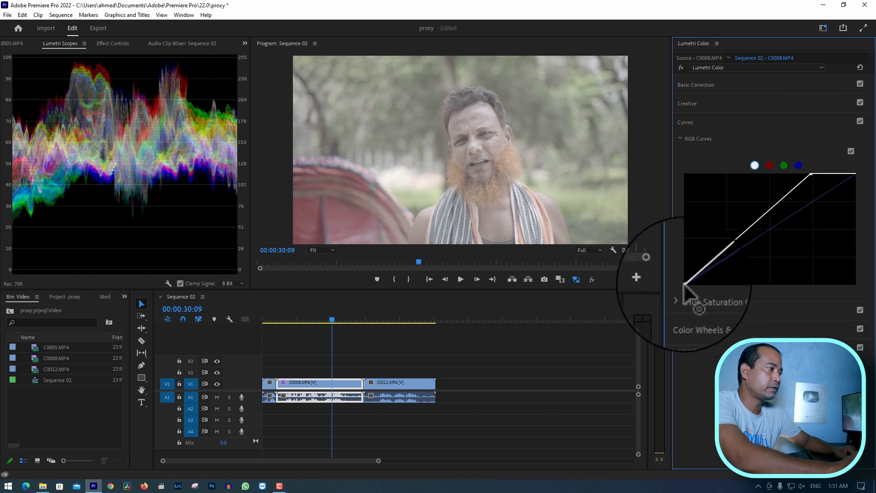
drag(683, 283, 712, 283)
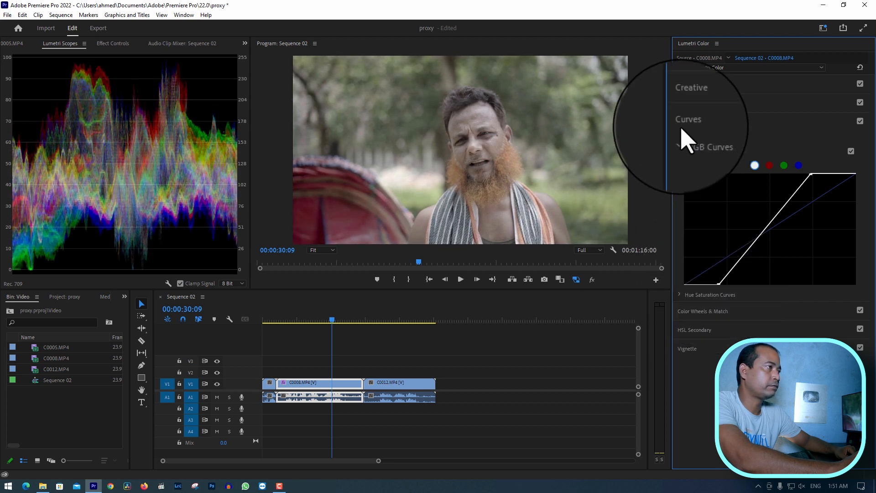
In Basic Correction for C0008.MP4, set temperature to -5.5 and saturation to 184.7, and fine-tune the light sliders, including contrast and blacks
click(688, 83)
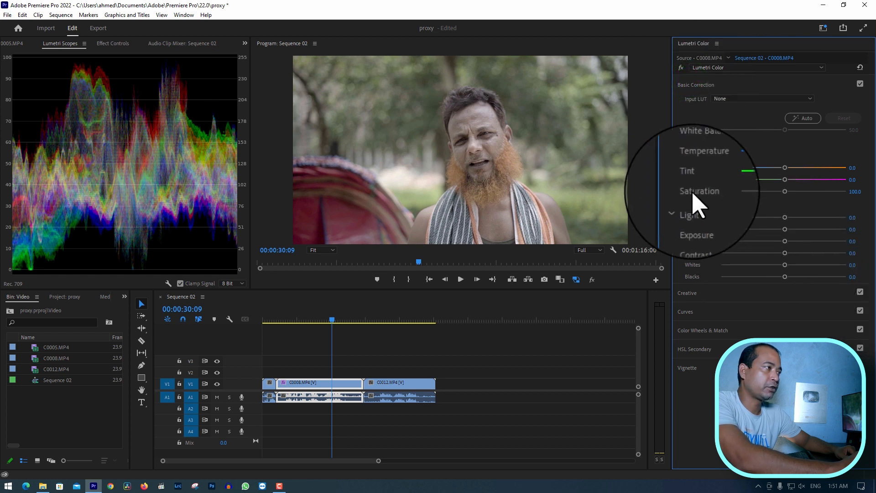
drag(785, 192, 824, 192)
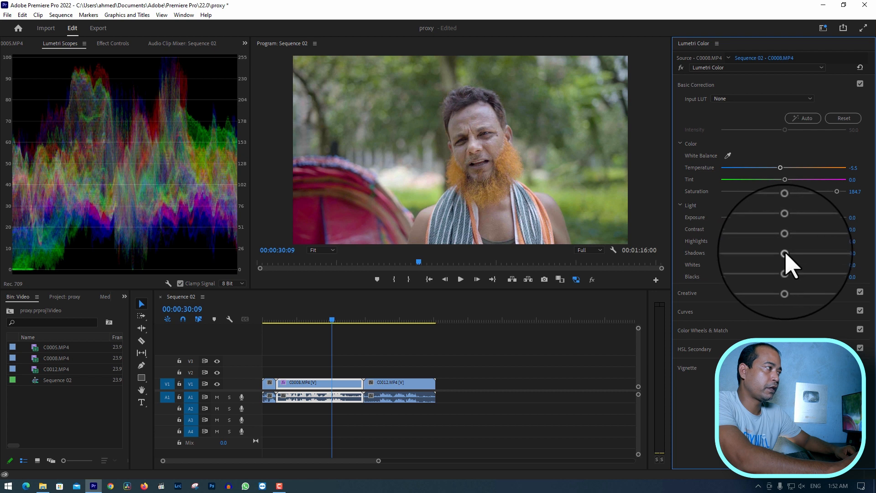
drag(785, 254, 797, 231)
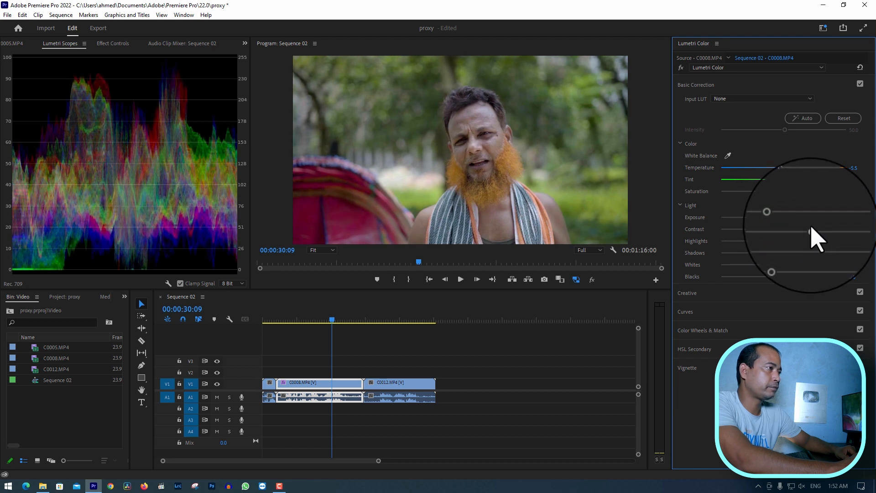
mouse_move(785, 276)
mouse_down()
mouse_move(759, 276)
mouse_move(780, 277)
mouse_up()
Look through the Creative, Curves, and Color Wheels & Match adjustments of the C0008.MP4 clip
click(691, 292)
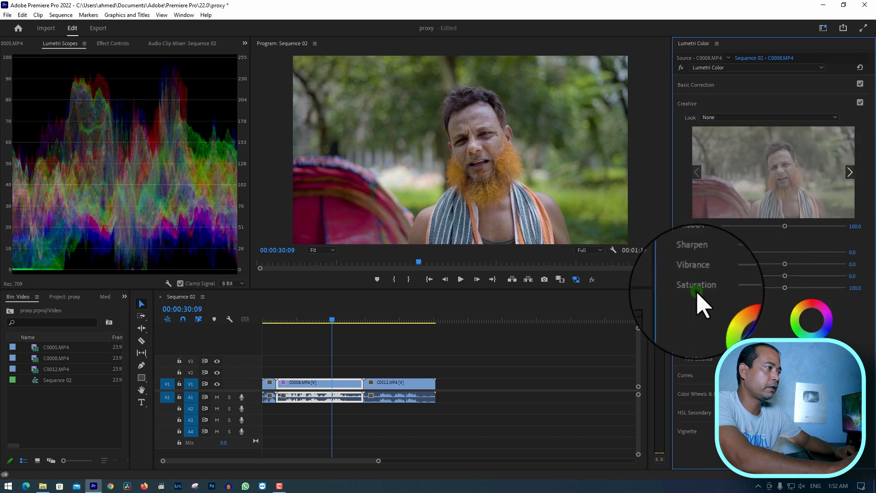
click(704, 381)
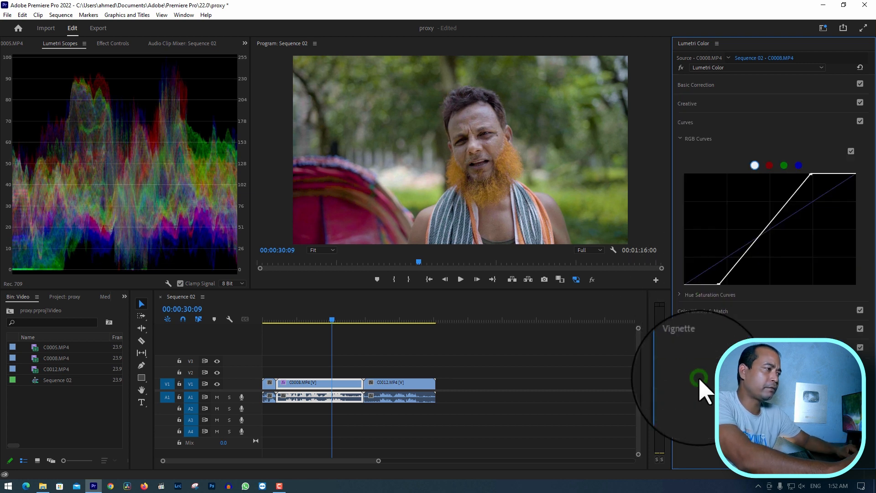
click(706, 311)
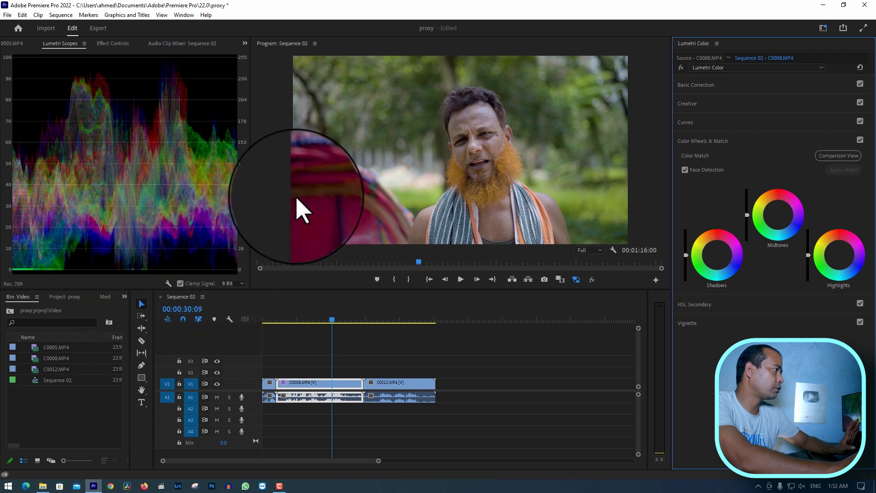
Compare C0008.MP4 before and after grading by temporarily disabling its Lumetri Color effect
click(113, 43)
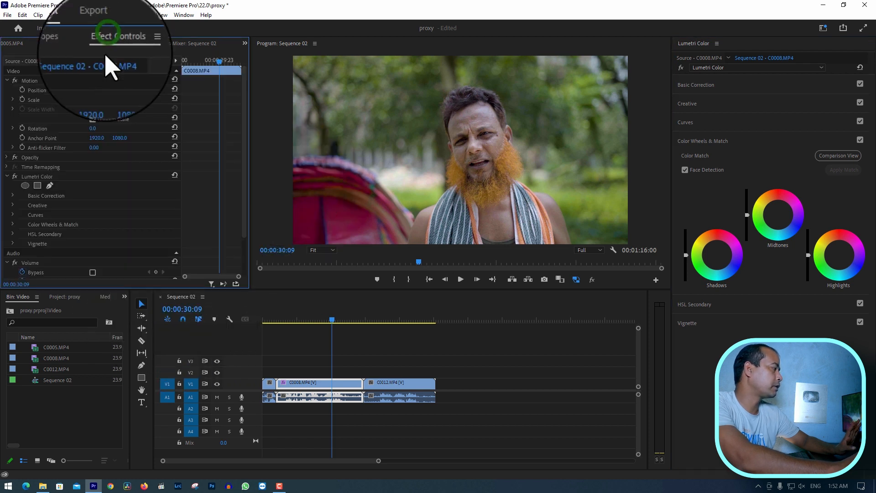
click(15, 177)
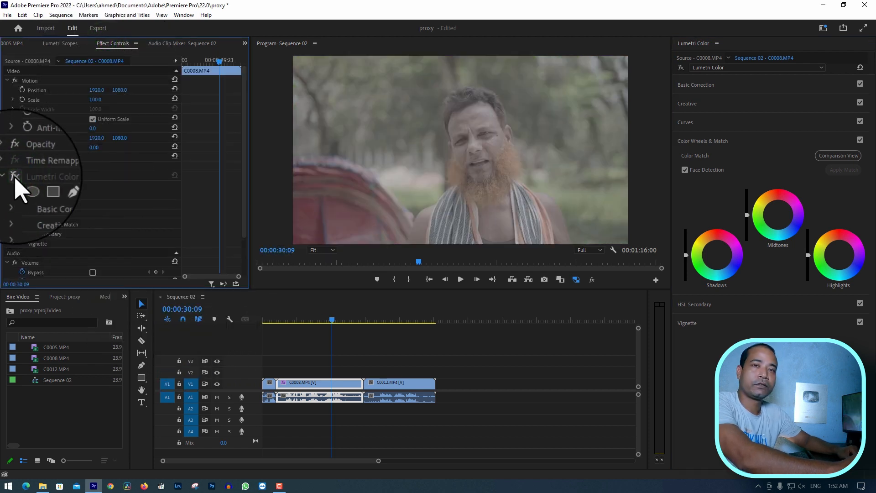
click(15, 177)
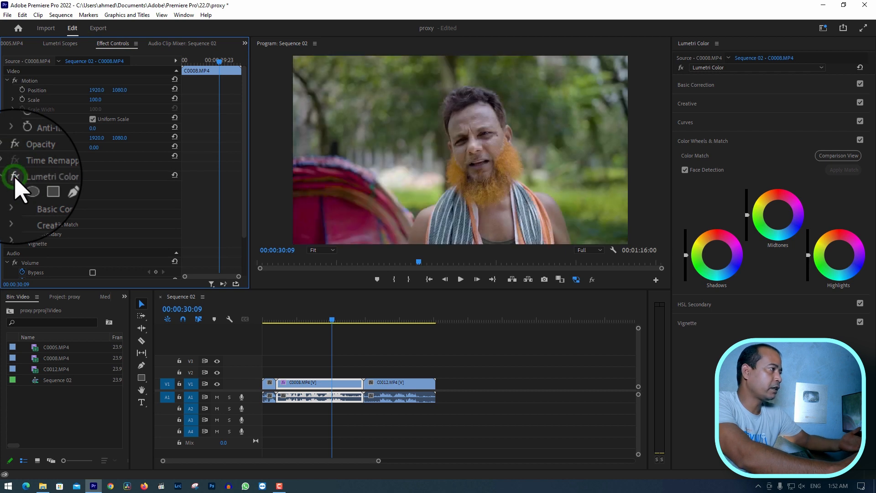
Play the graded C0008.MP4 clip from 00:00:10:05 to check how smoothly it runs with proxies
click(286, 321)
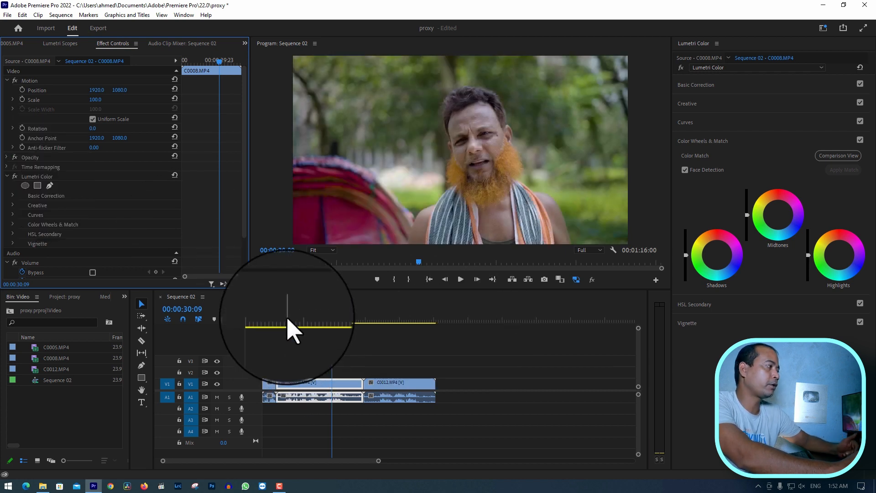
click(361, 343)
click(320, 386)
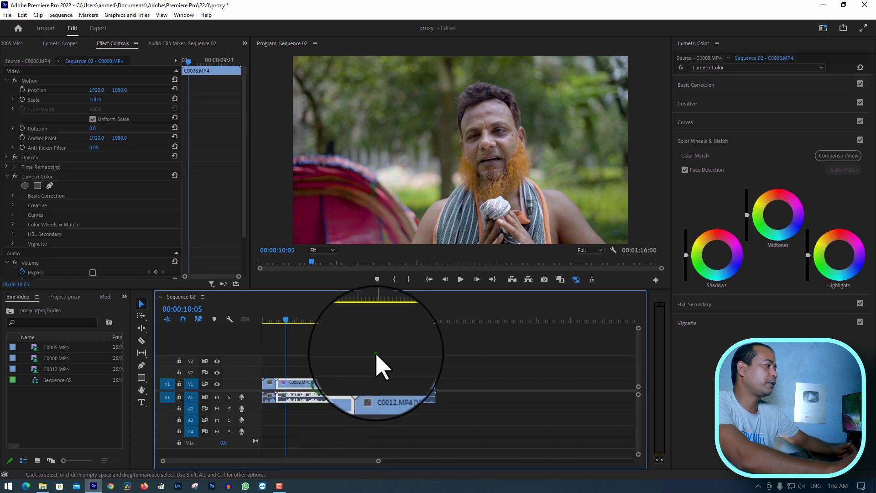
click(372, 352)
key(space)
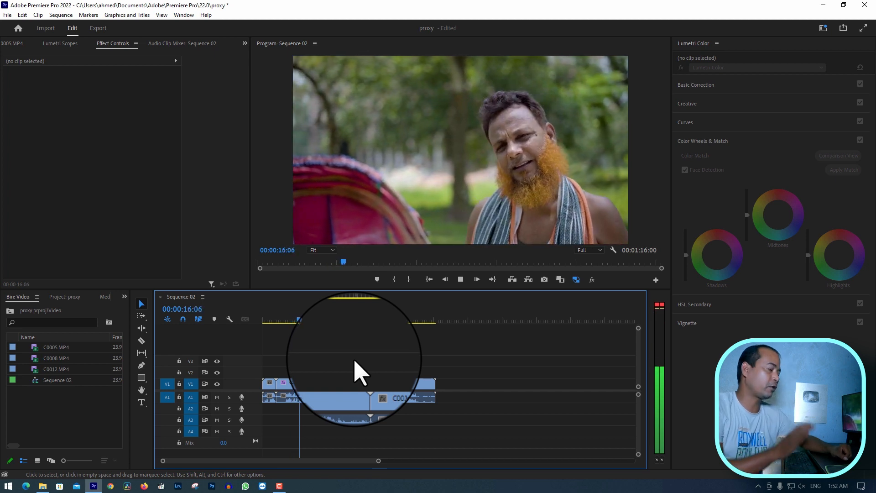
key(space)
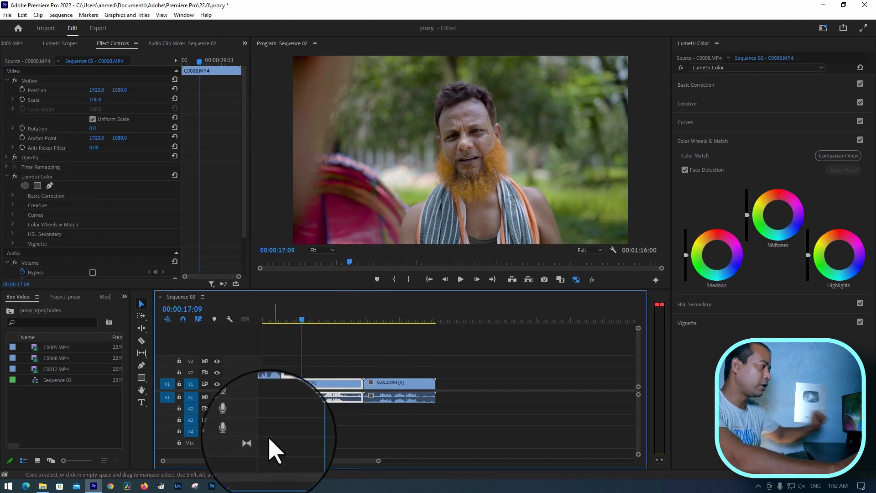
Expand the Audio 1 track and raise the volume level of the C0008.MP4 clip's audio
drag(253, 413, 255, 446)
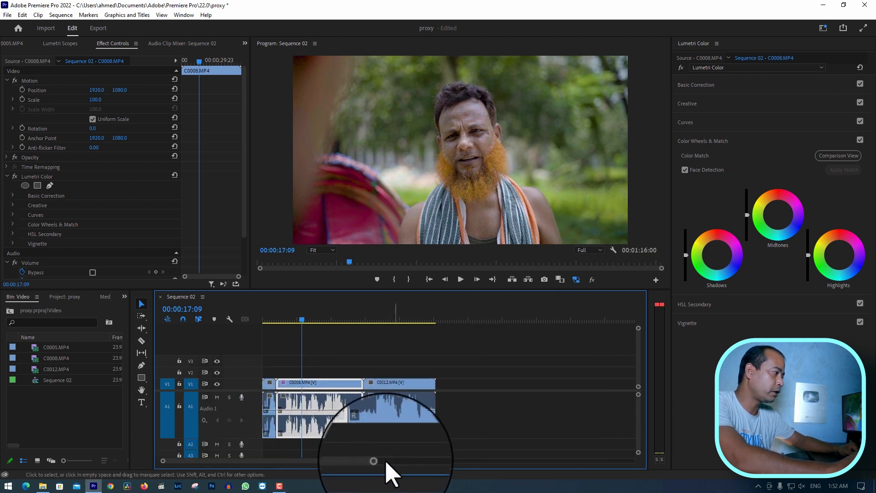
drag(377, 460, 327, 460)
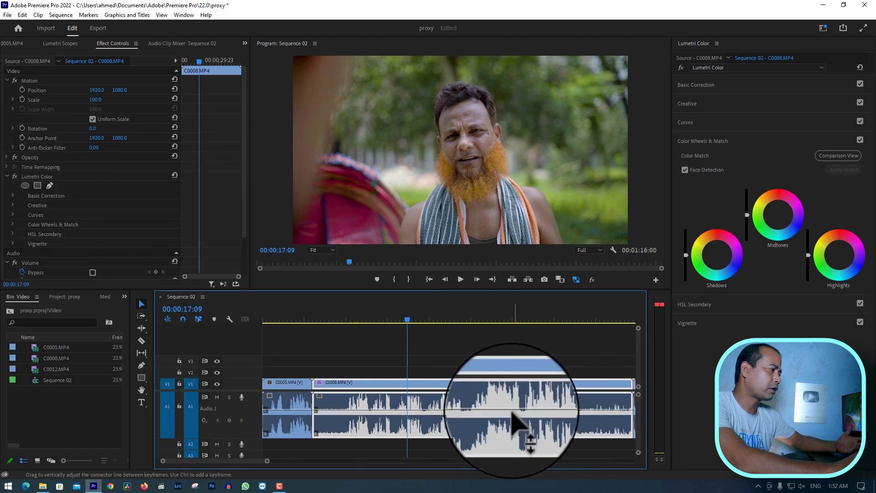
drag(450, 415, 448, 411)
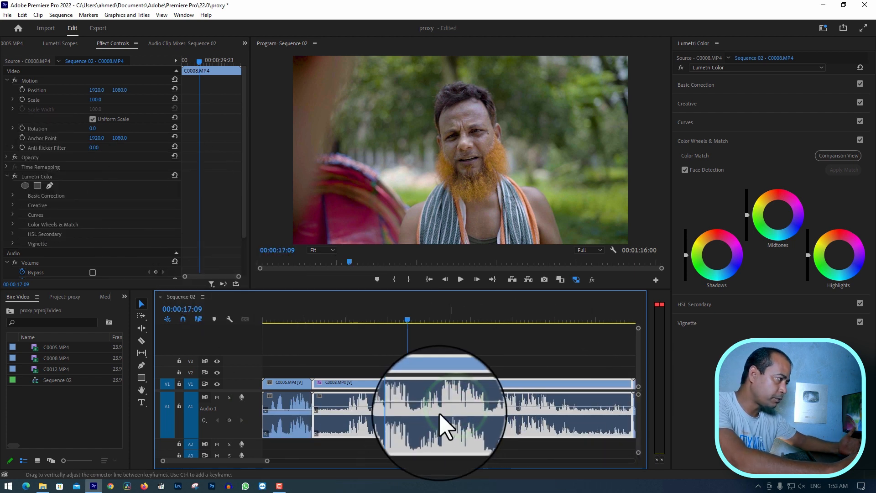
Play Sequence 02 from 00:00:07:16 to check the adjusted audio and graded picture of C0008.MP4
click(325, 322)
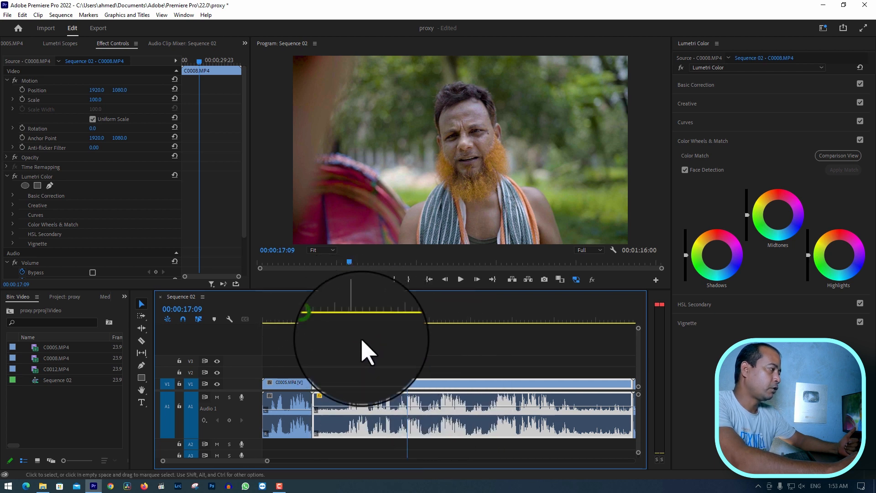
click(326, 321)
click(415, 338)
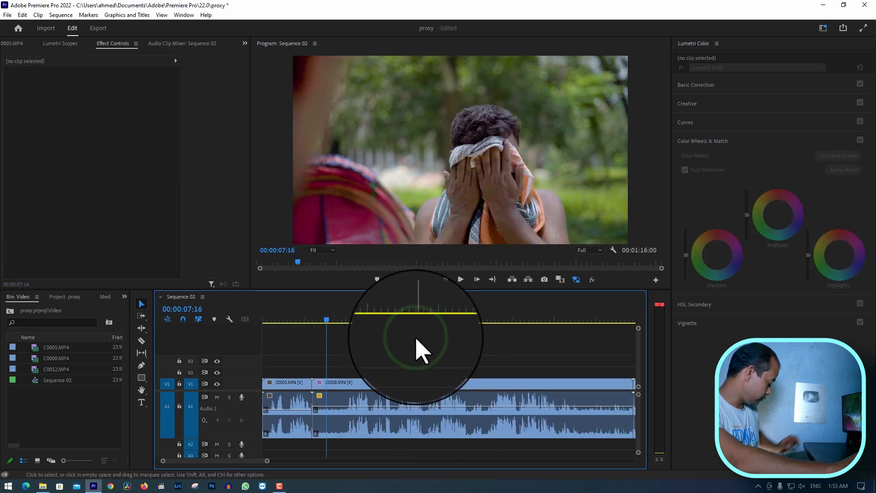
key(space)
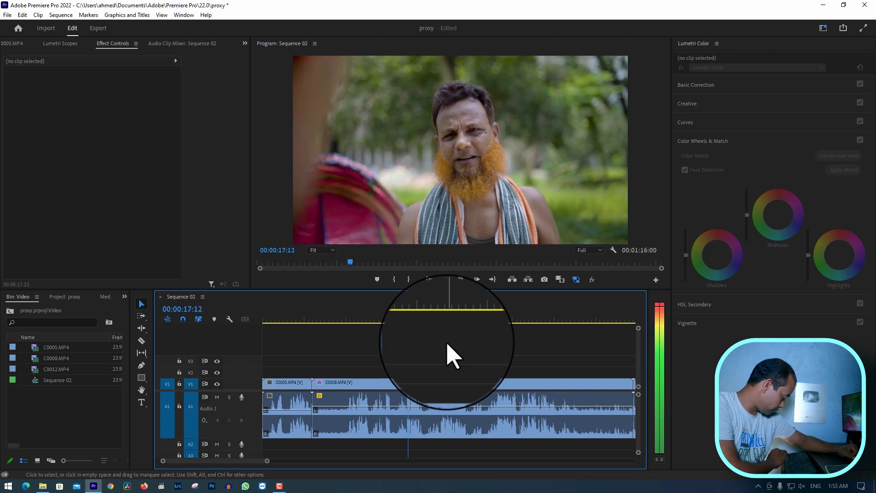
key(space)
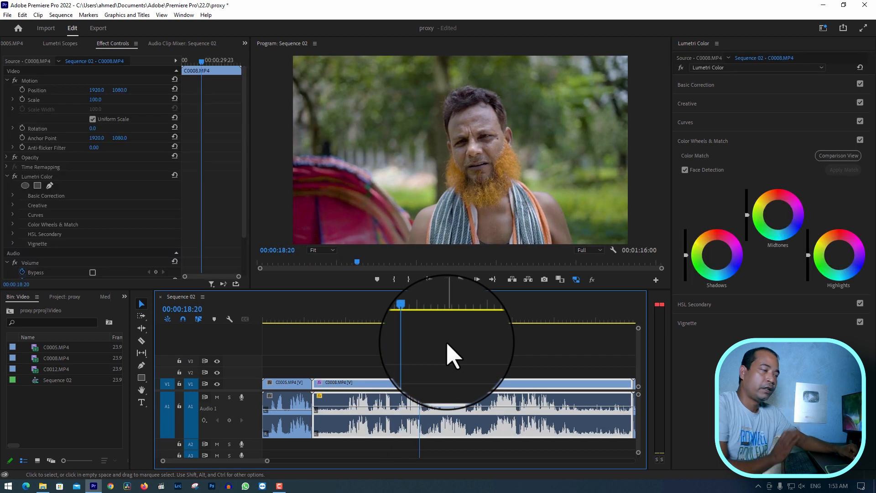
click(475, 342)
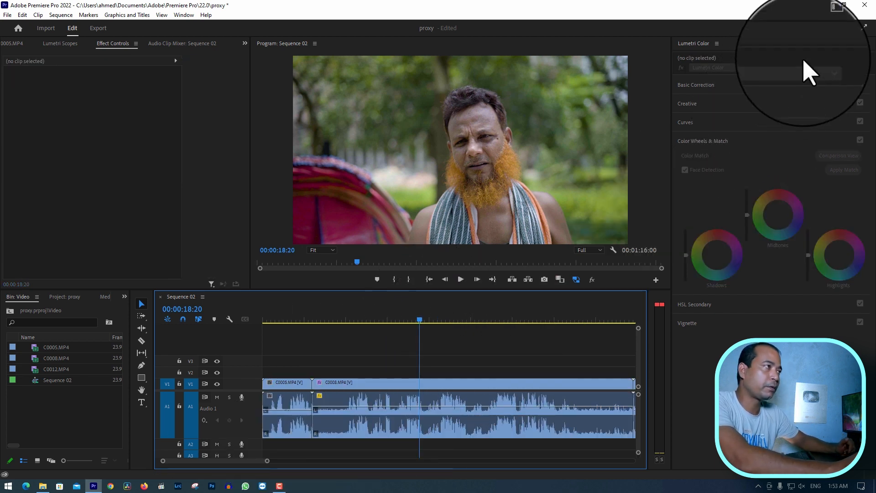
Switch to the Editing workspace and preview the graded C0008.MP4 clip from several points on the timeline
click(823, 28)
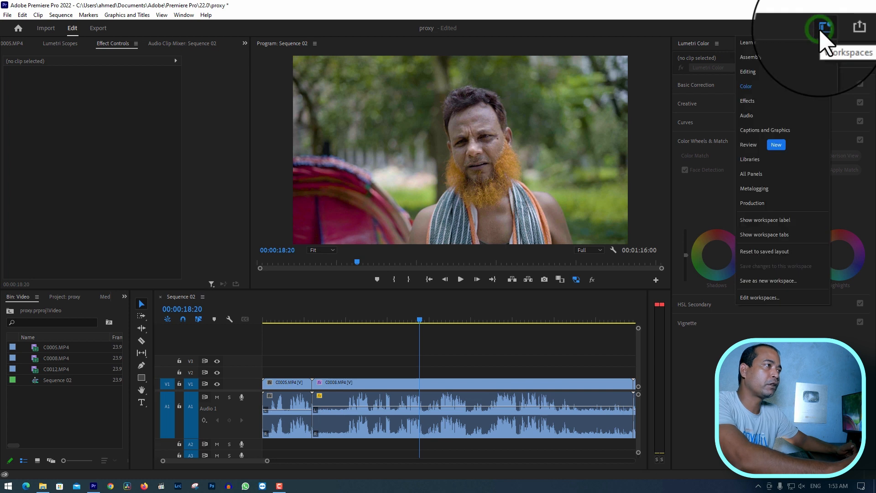
click(761, 72)
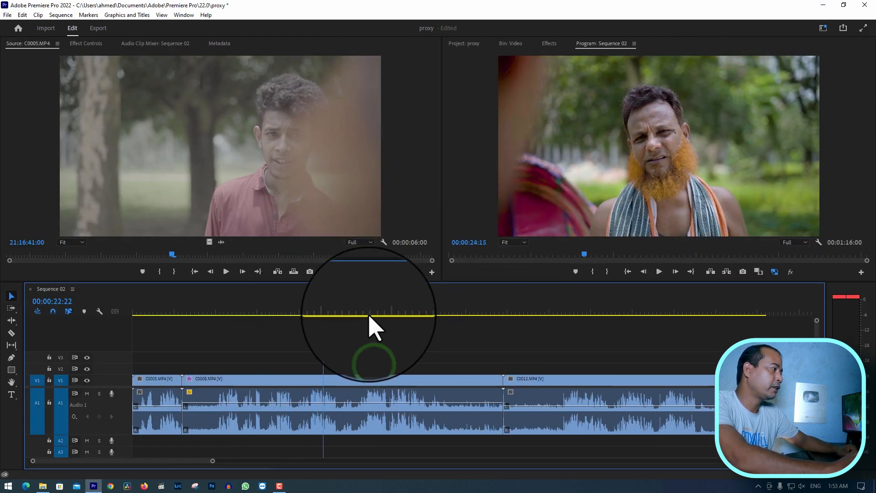
drag(370, 315, 246, 322)
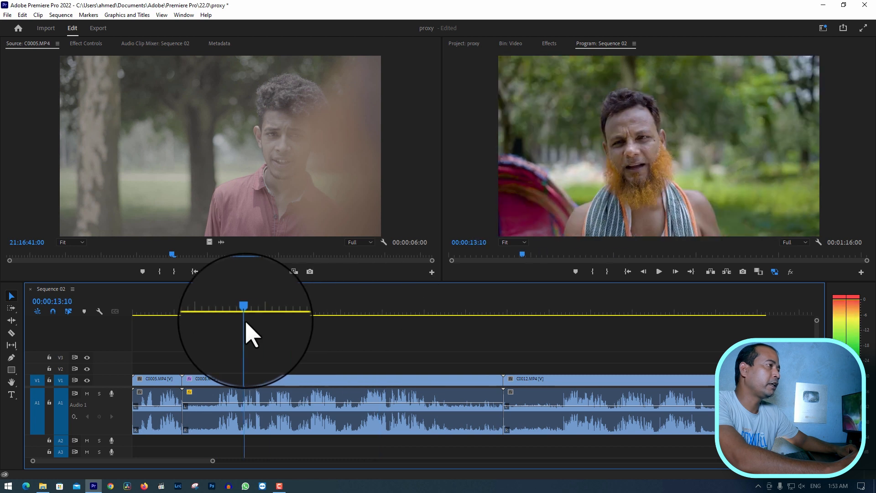
click(255, 313)
click(346, 386)
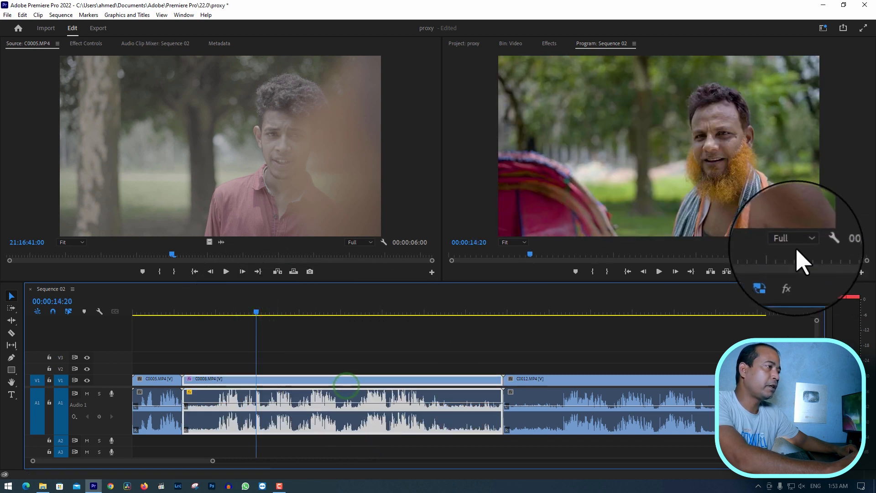
Turn off the proxies in the Program Monitor and play C0008.MP4 to compare playback with the original media
click(351, 351)
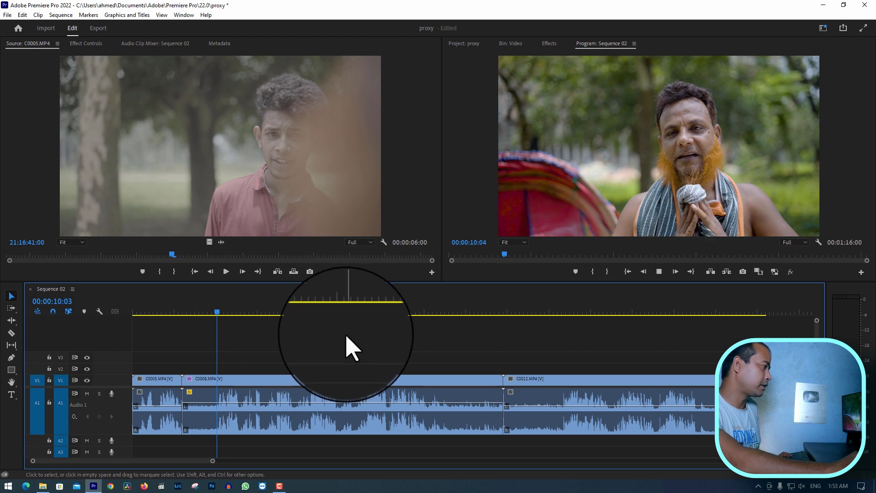
key(space)
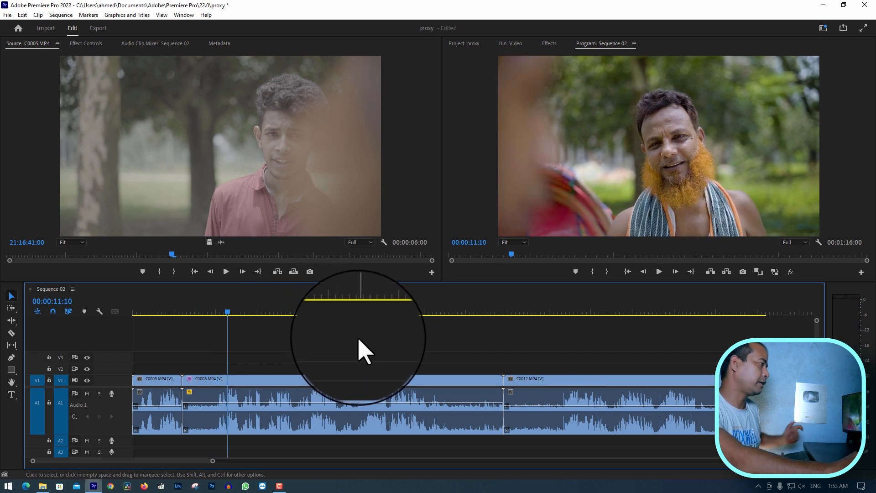
click(346, 379)
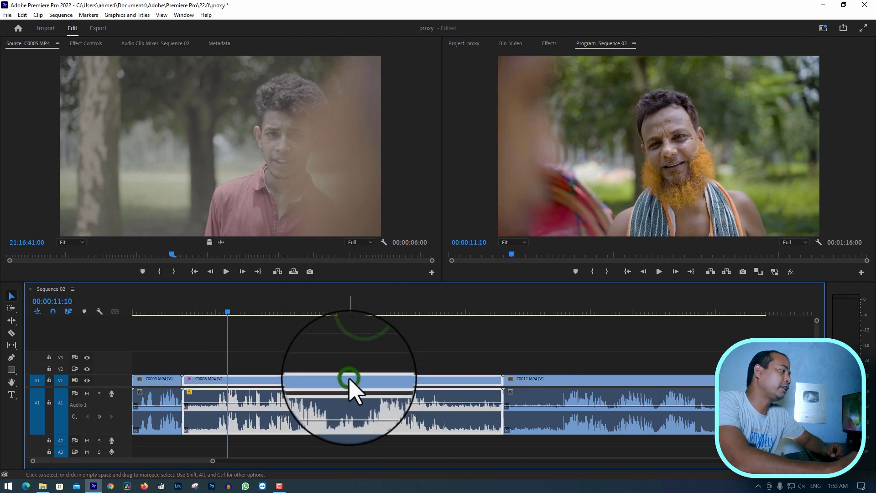
click(324, 348)
click(331, 383)
click(383, 363)
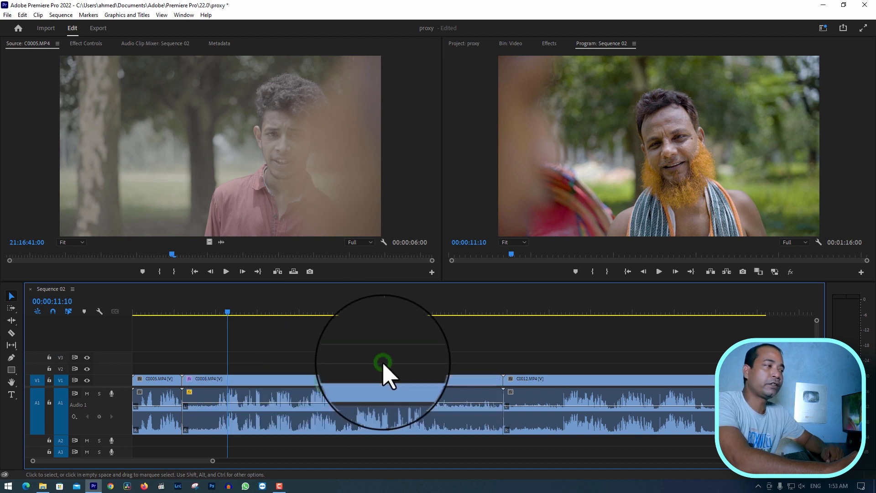
Open the export settings for Sequence 02, choose the High Quality 2160p 4K preset, and keep the H.264 format
click(98, 27)
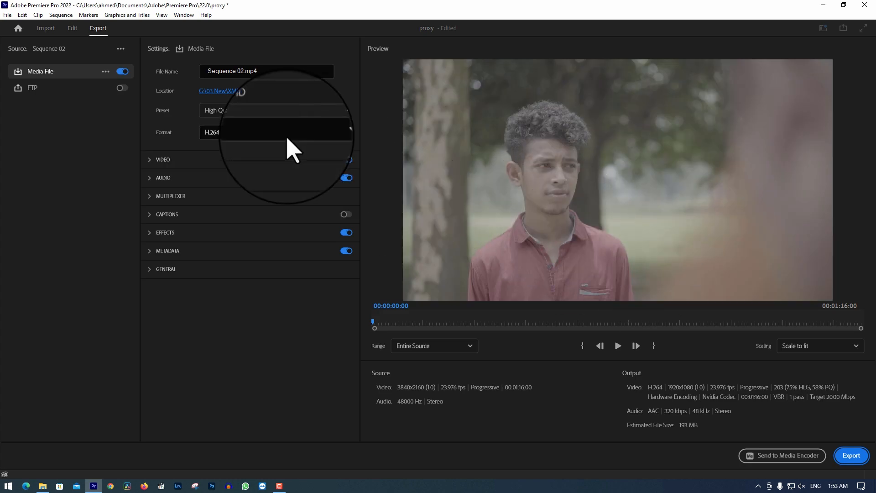
click(325, 110)
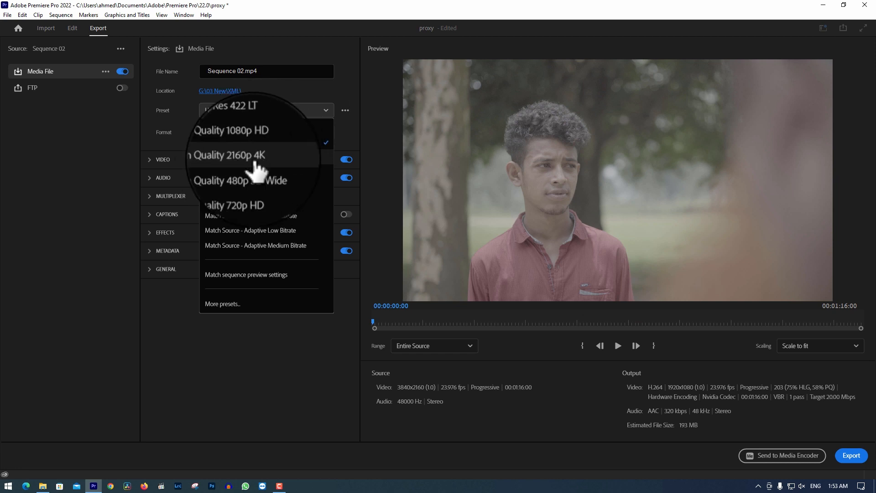
click(279, 160)
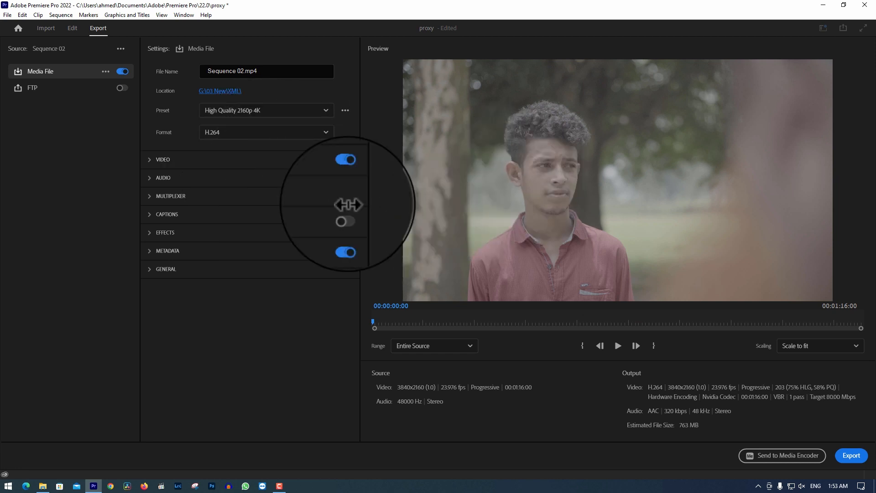
click(327, 132)
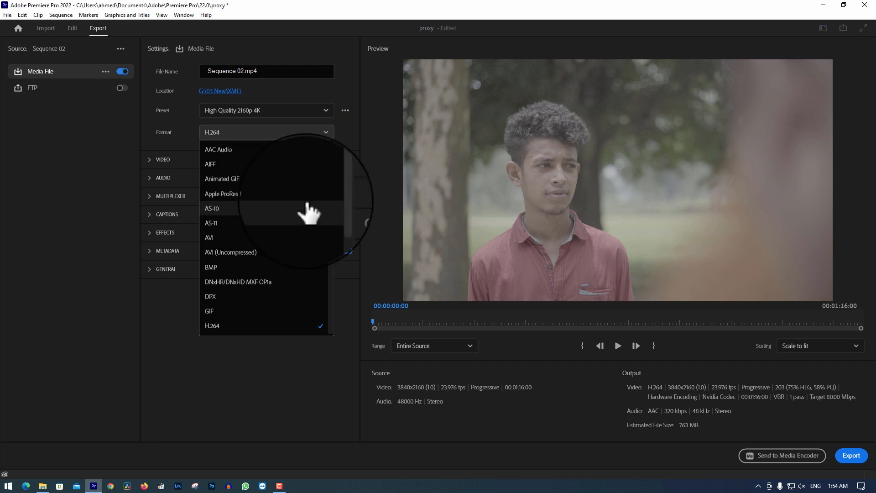
mouse_move(330, 200)
mouse_down()
mouse_move(330, 215)
mouse_move(331, 197)
mouse_up()
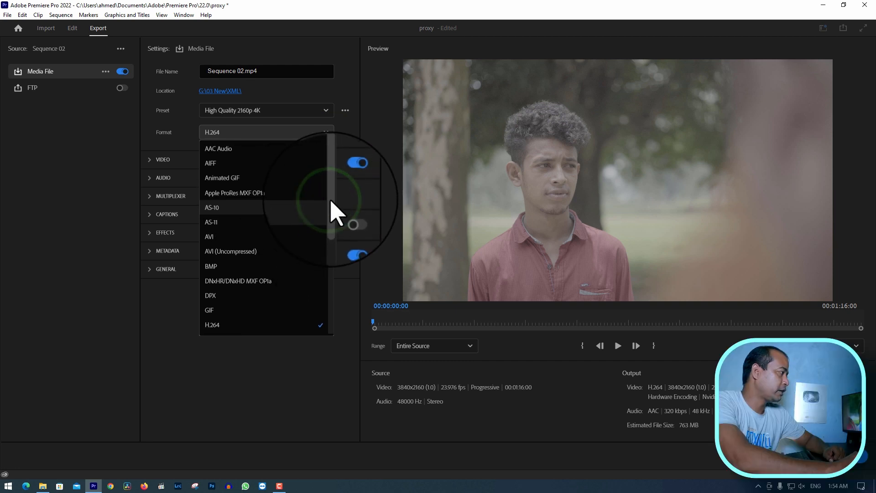
click(363, 128)
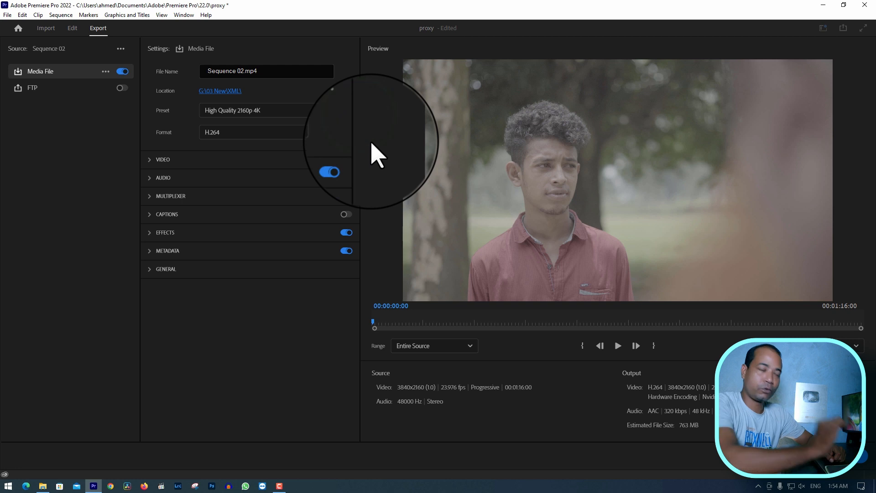
Expand the export's video settings and enable Render at Maximum Depth and Use Maximum Render Quality
click(151, 159)
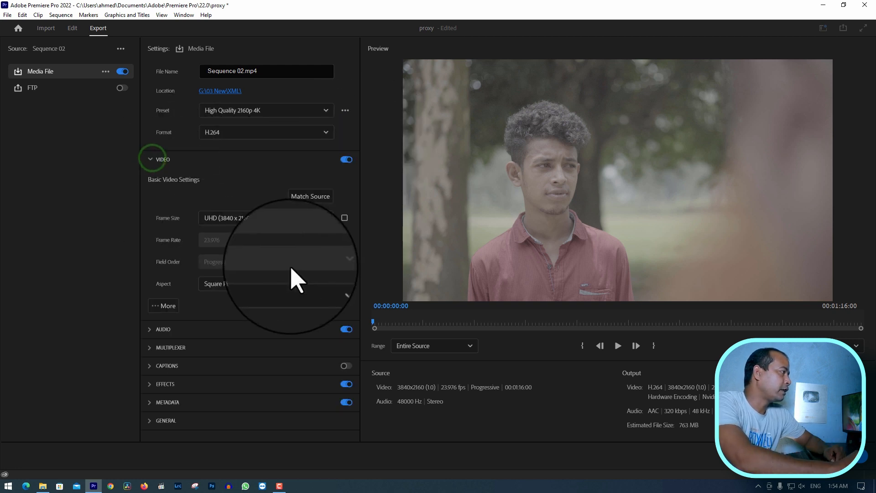
click(158, 305)
scroll(274, 317, down, 6)
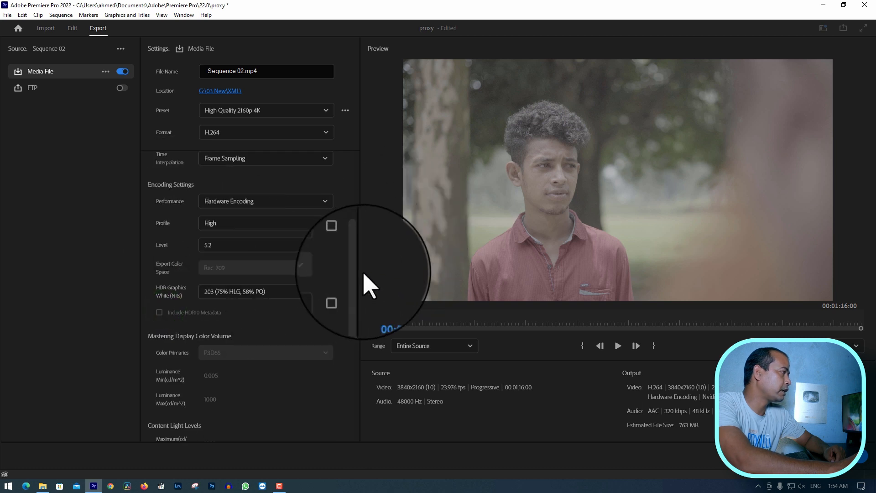
drag(357, 274, 362, 209)
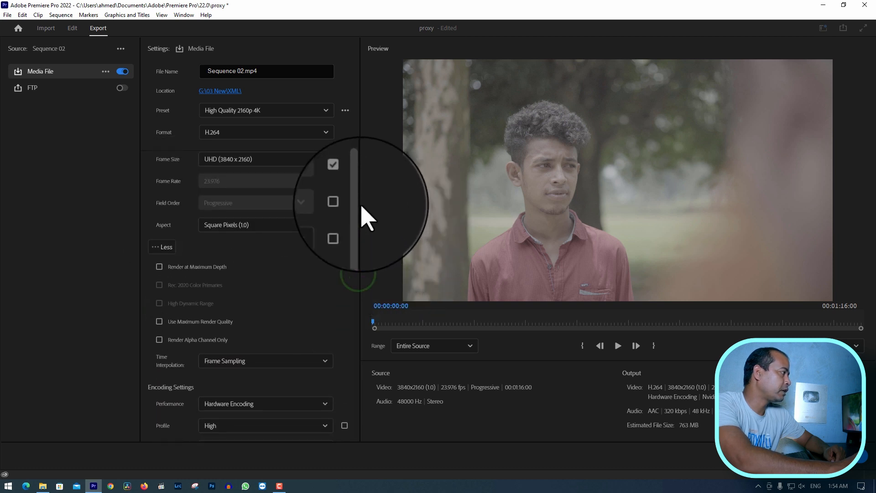
click(159, 267)
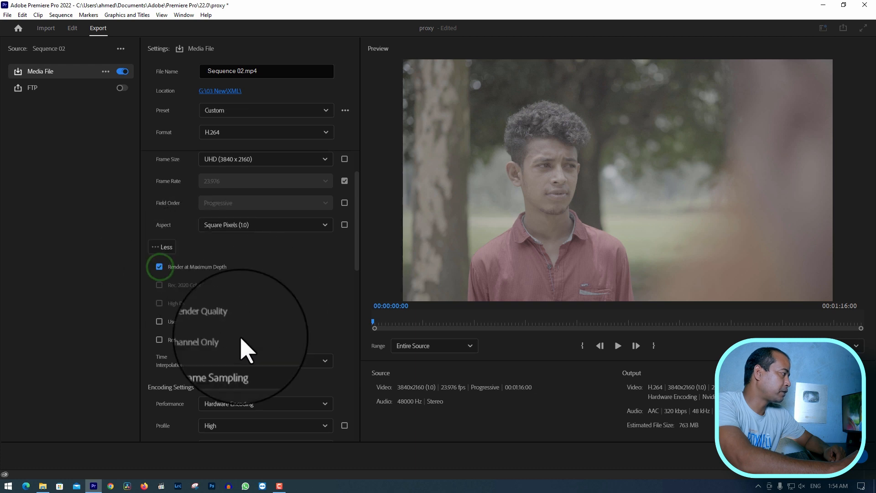
click(159, 321)
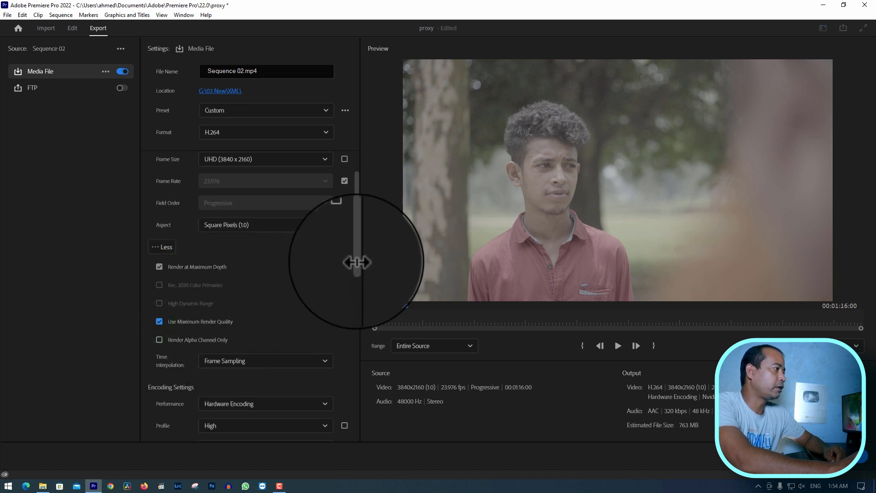
drag(357, 261, 356, 194)
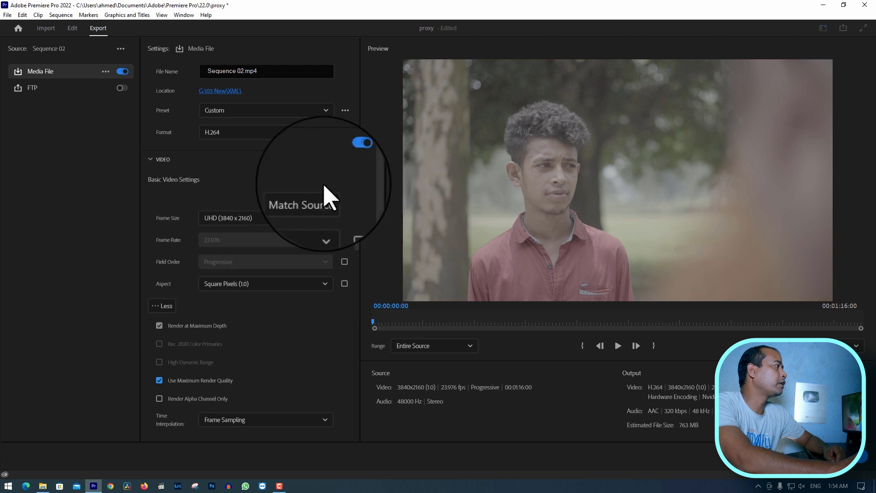
Set the export location to the Kobir Shortfilm folder on drive H: and export Sequence 02.mp4
click(228, 92)
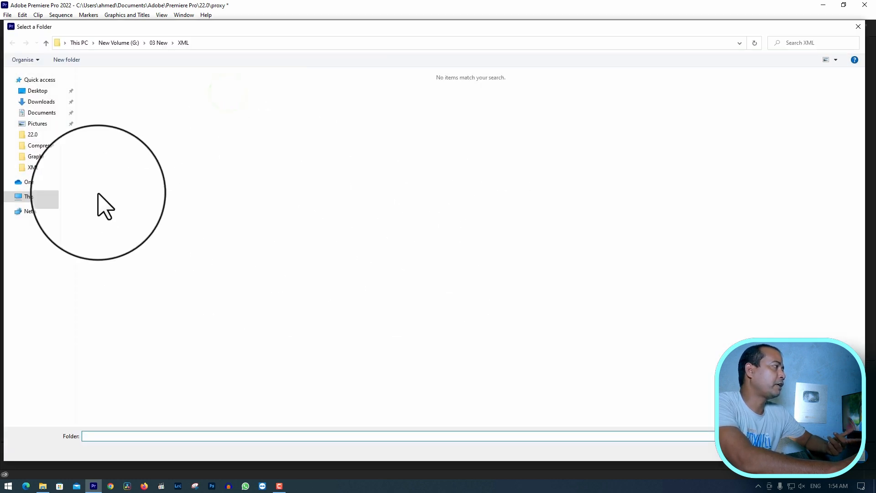
click(46, 198)
double_click(704, 164)
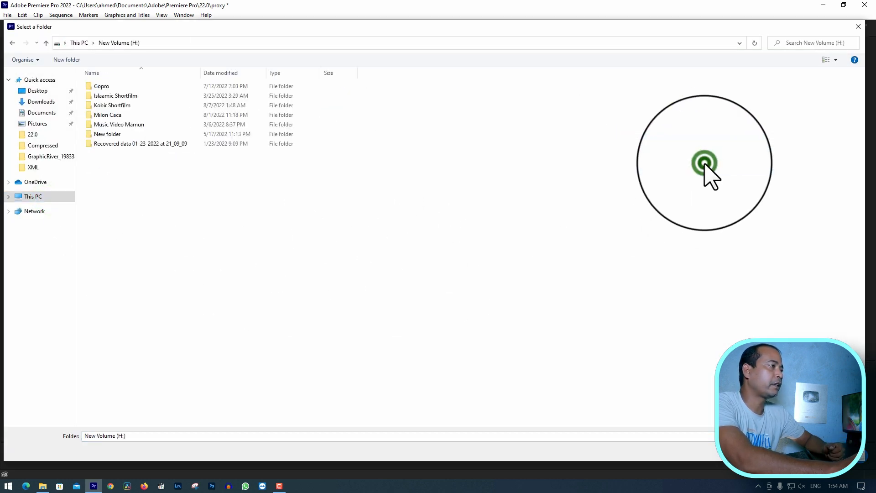
double_click(120, 106)
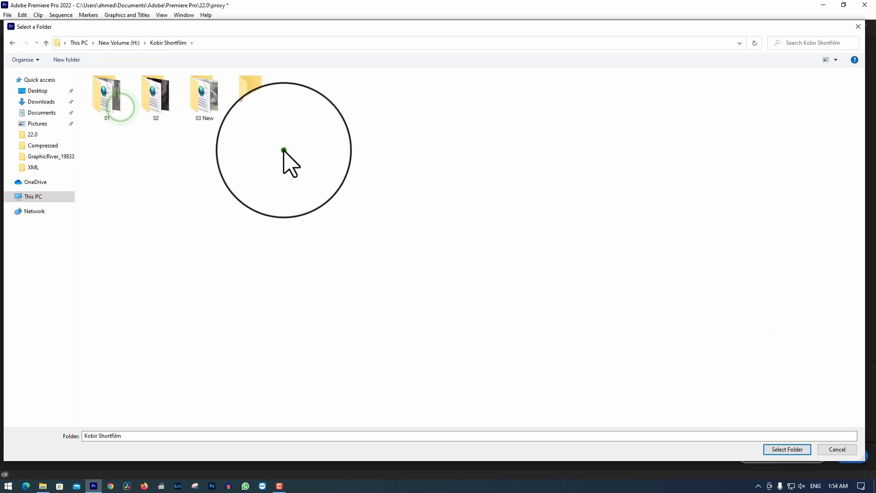
click(787, 449)
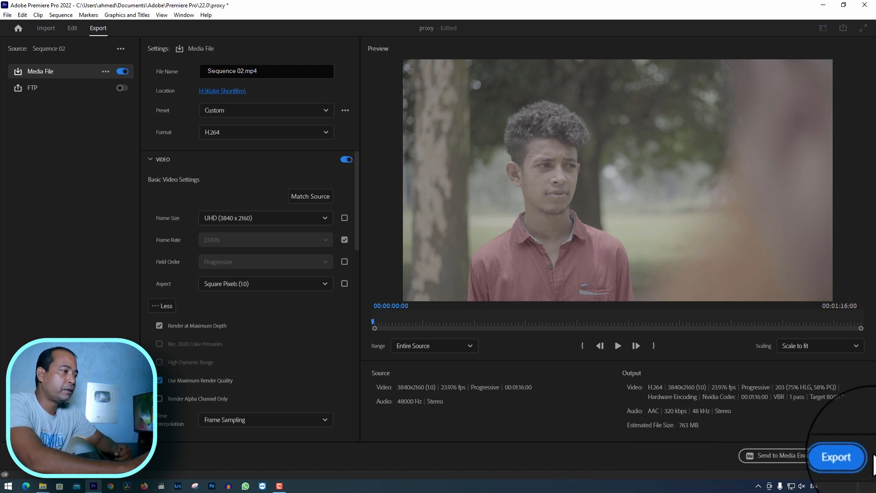
click(850, 454)
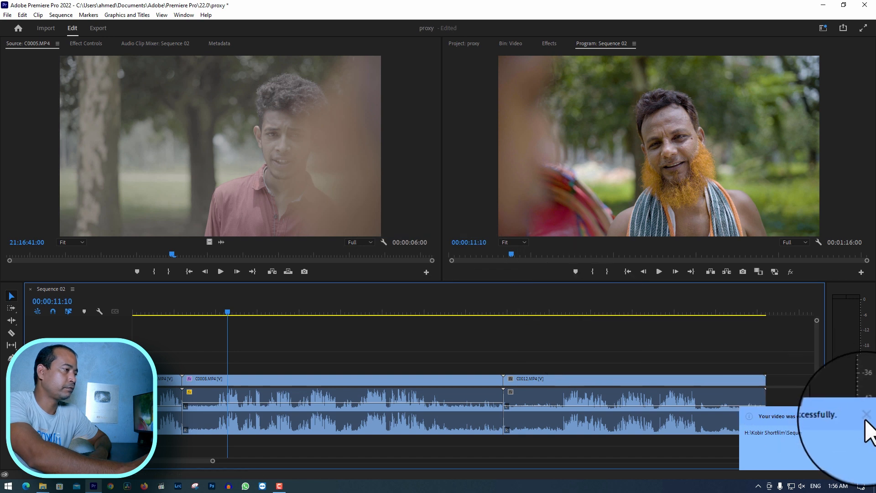
Dismiss the export notification, switch to File Explorer and go back to the Kobir Shortfilm folder on drive H:
click(866, 416)
click(43, 486)
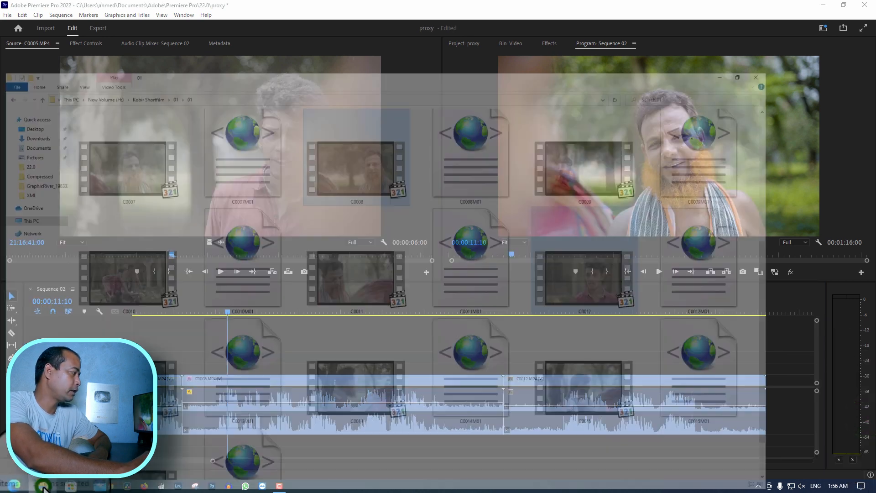
click(42, 30)
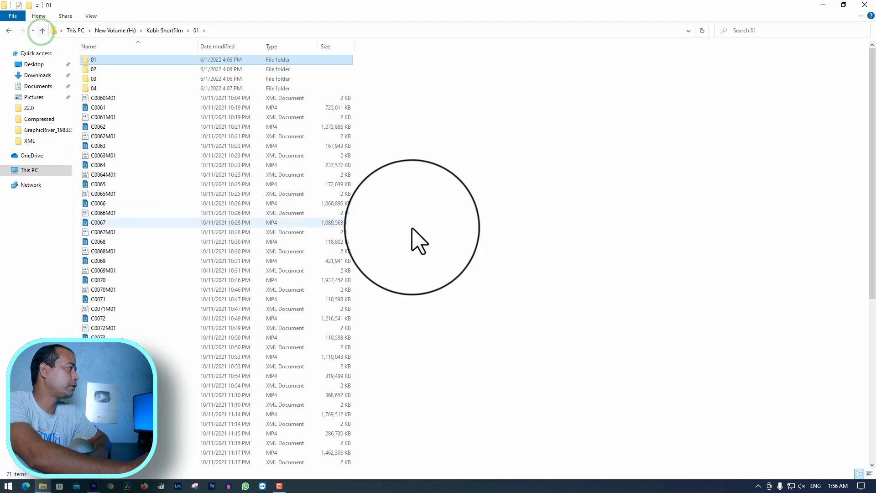
click(149, 60)
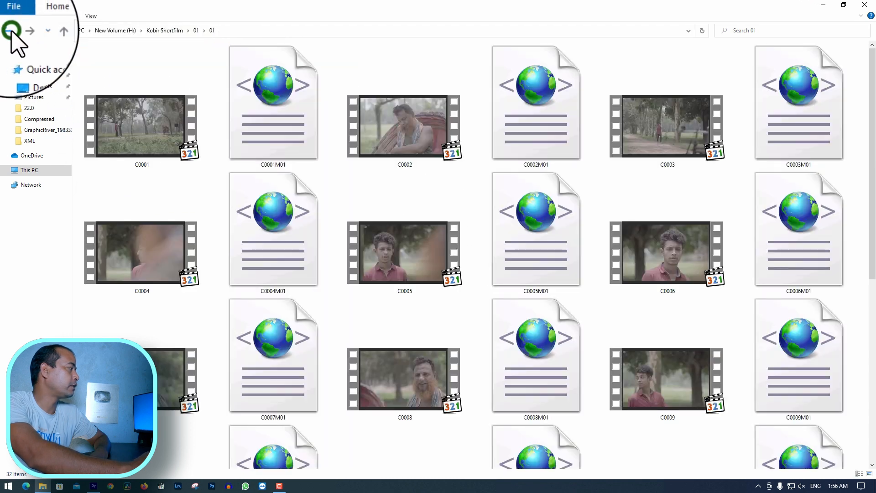
click(15, 30)
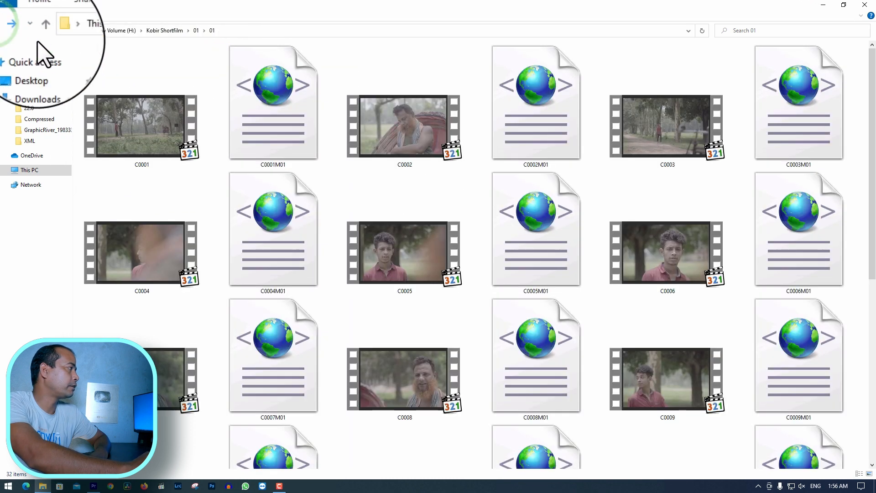
click(5, 30)
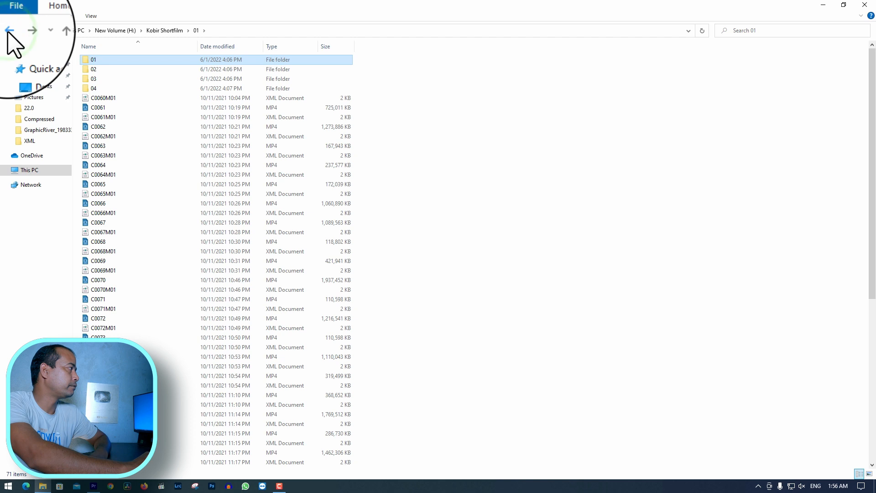
click(8, 30)
Play the exported Sequence 02 video full screen to check its quality, and close the player and File Explorer
click(502, 76)
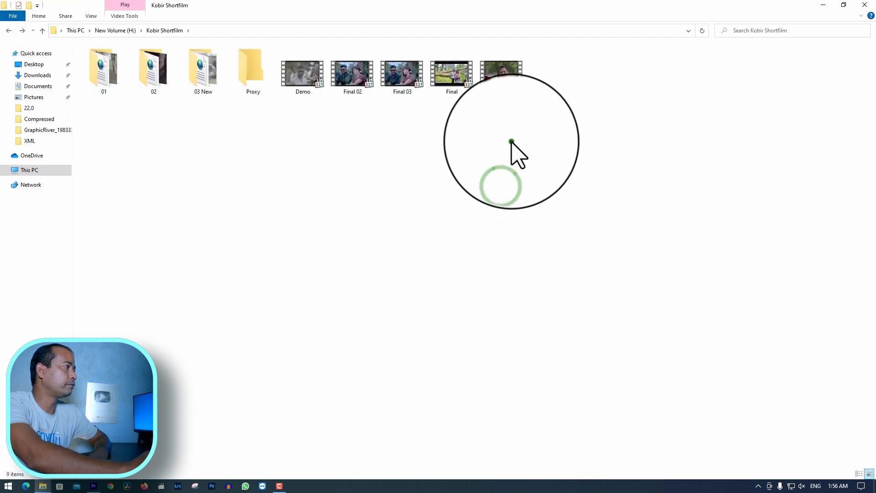
double_click(502, 77)
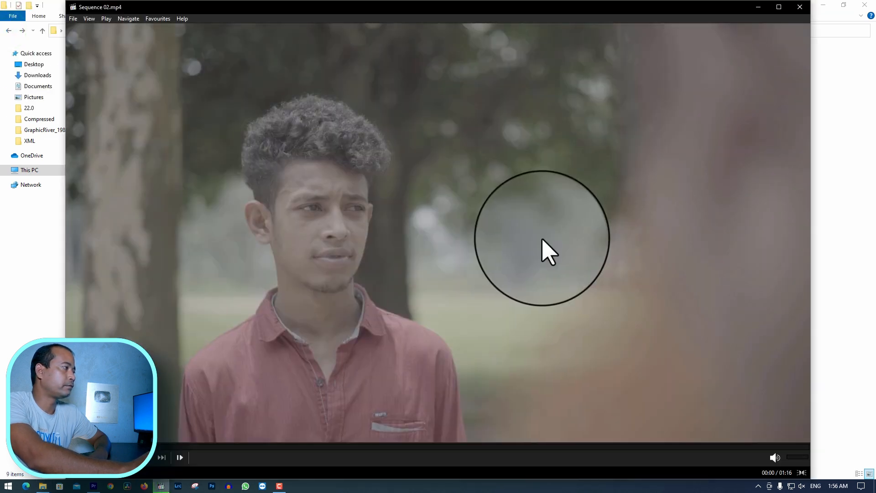
double_click(606, 237)
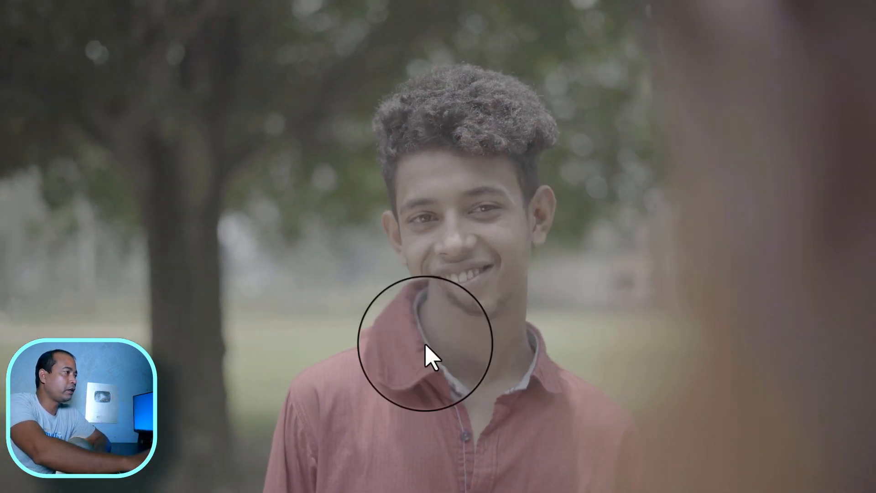
mouse_move(158, 468)
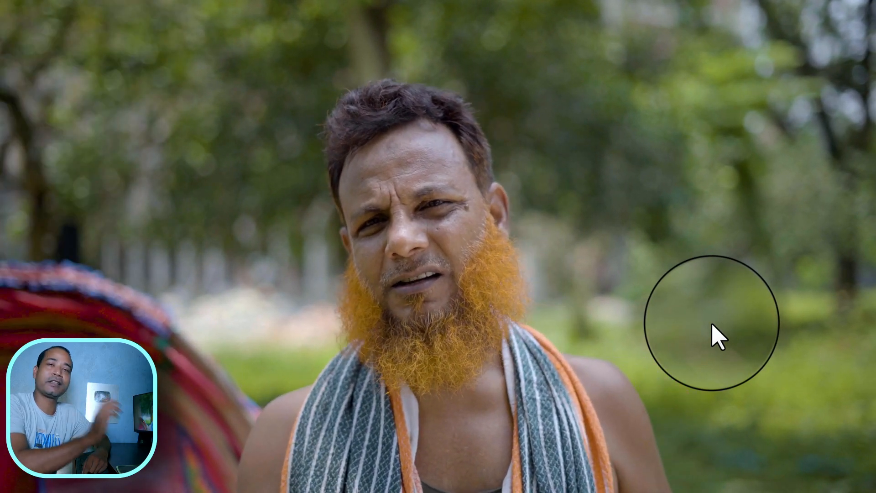
right_click(566, 188)
click(622, 248)
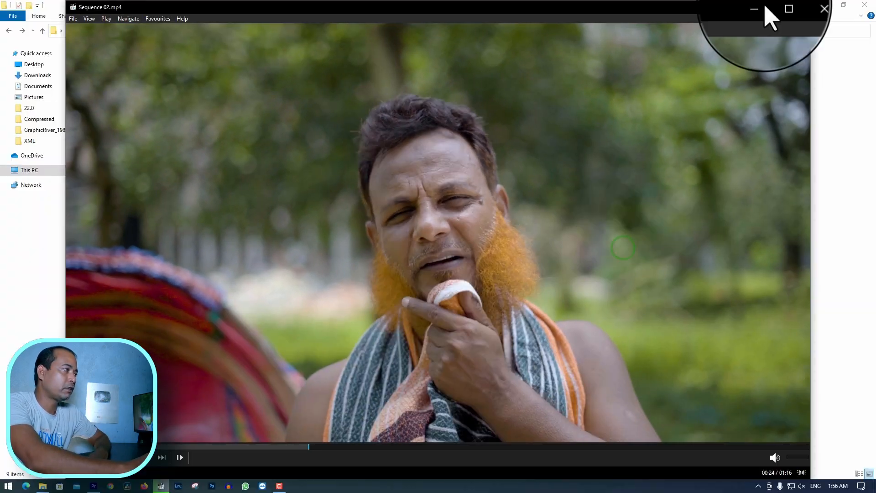
click(799, 8)
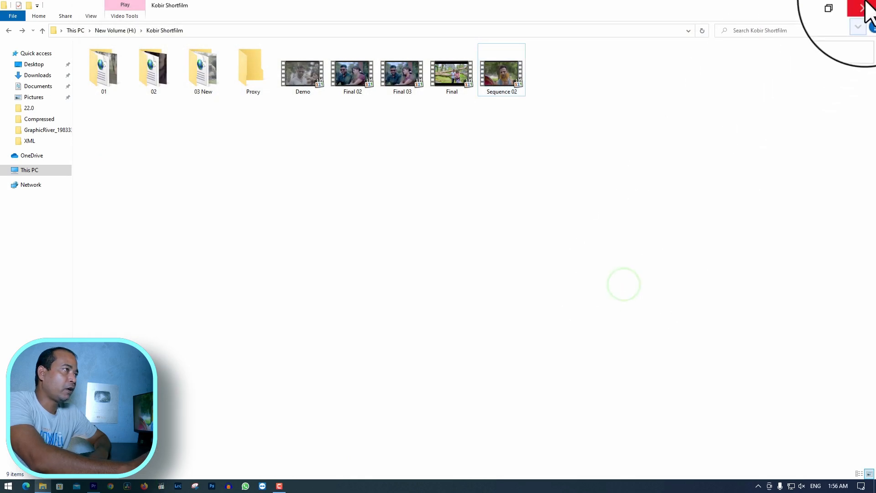
click(864, 5)
Reopen the export settings for Sequence 02 and send Sequence 02_1.mp4 to the Media Encoder queue
click(375, 312)
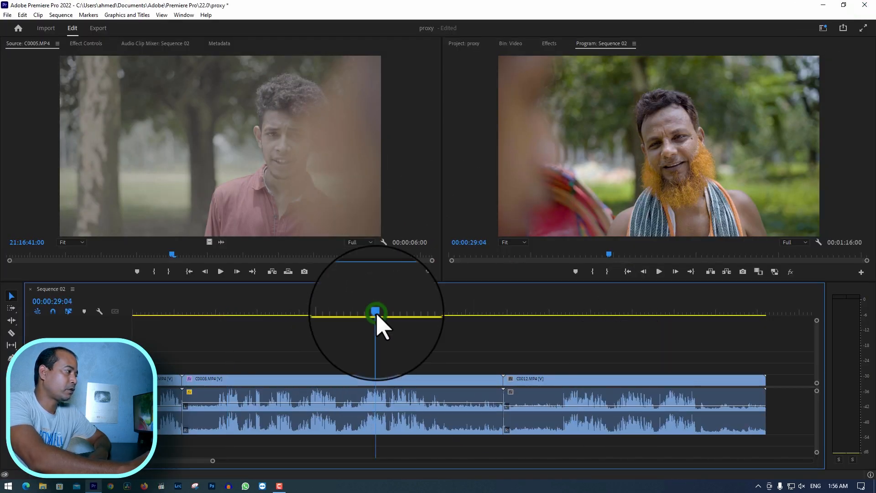
click(481, 335)
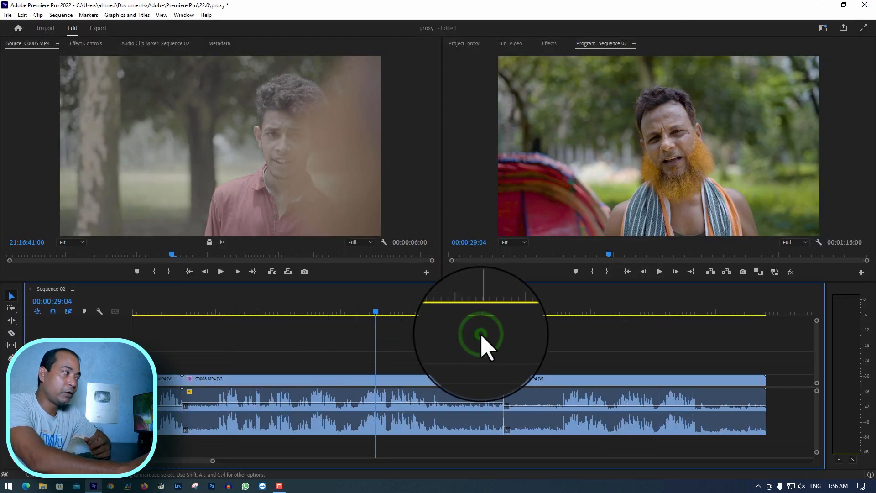
click(98, 29)
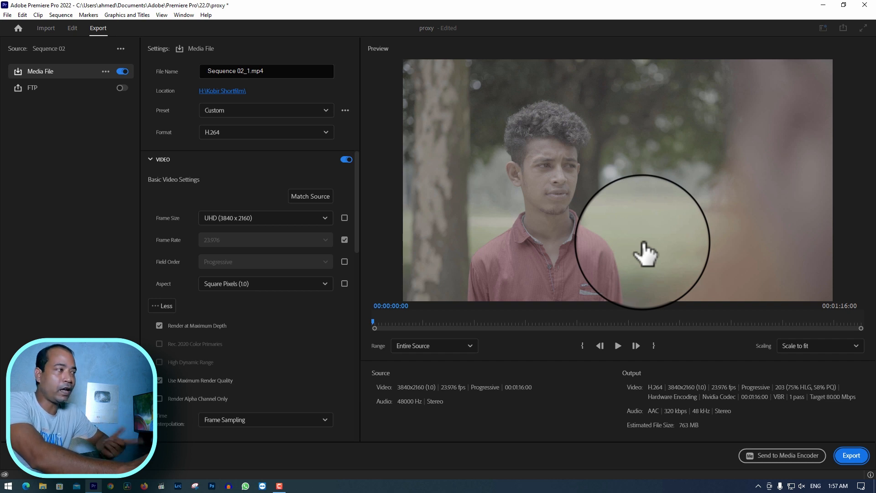
click(801, 465)
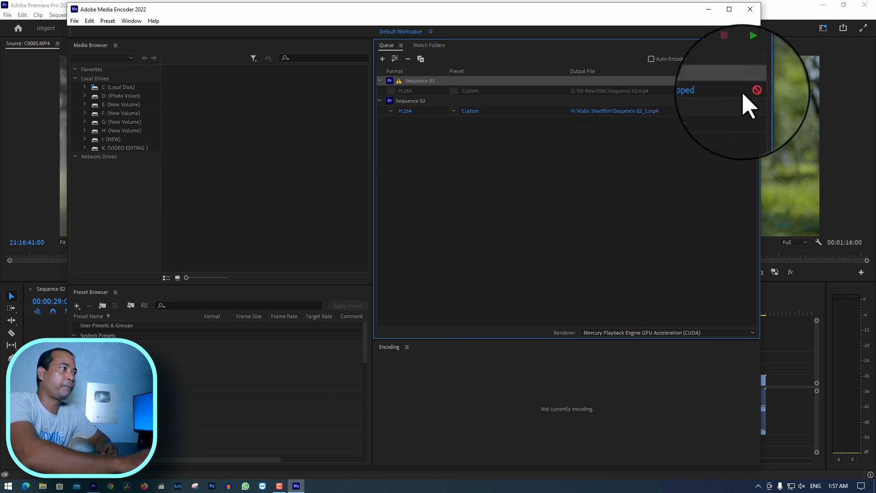
Check the error log of the stopped Sequence 01 job in Media Encoder, close it, and start encoding the queue
click(660, 89)
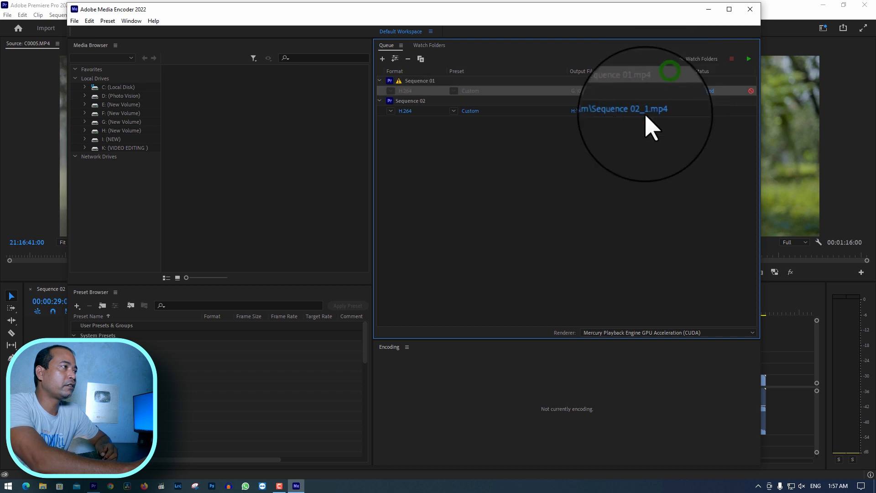
click(545, 111)
click(705, 91)
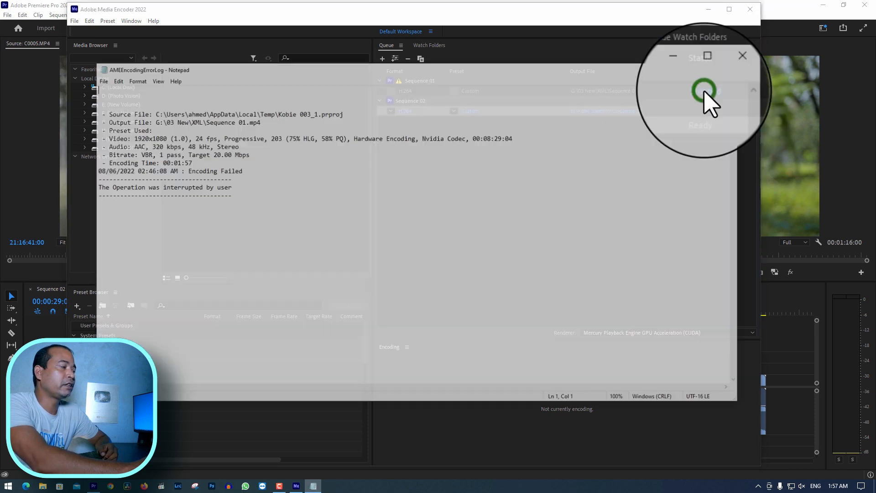
click(736, 68)
click(708, 170)
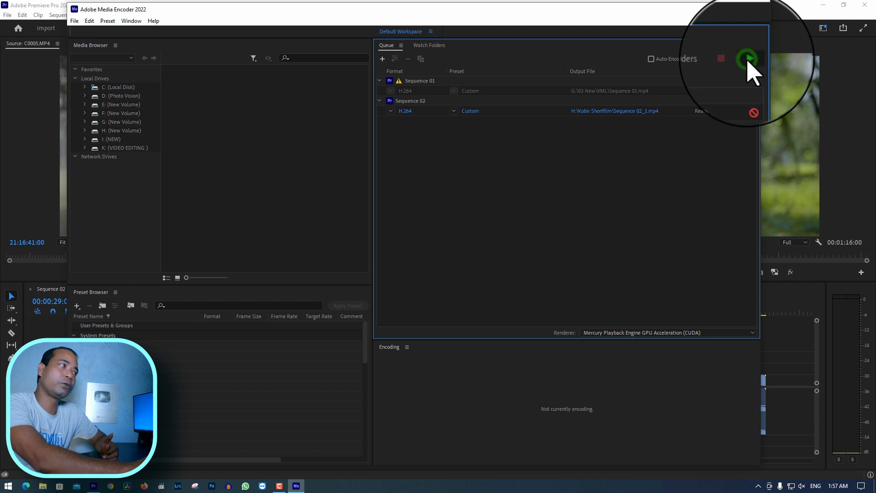
click(748, 59)
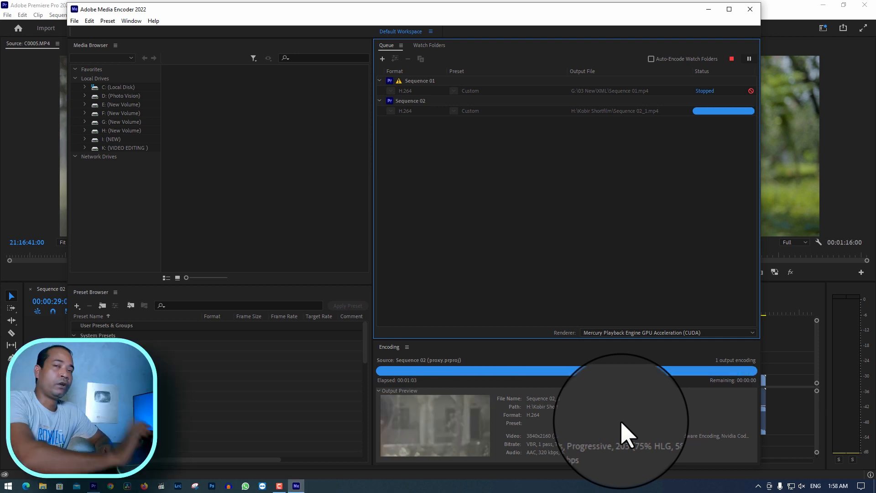
Open the Kobir Shortfilm folder on drive H: in File Explorer and refresh it to check the Sequence 02_1 output file
click(42, 487)
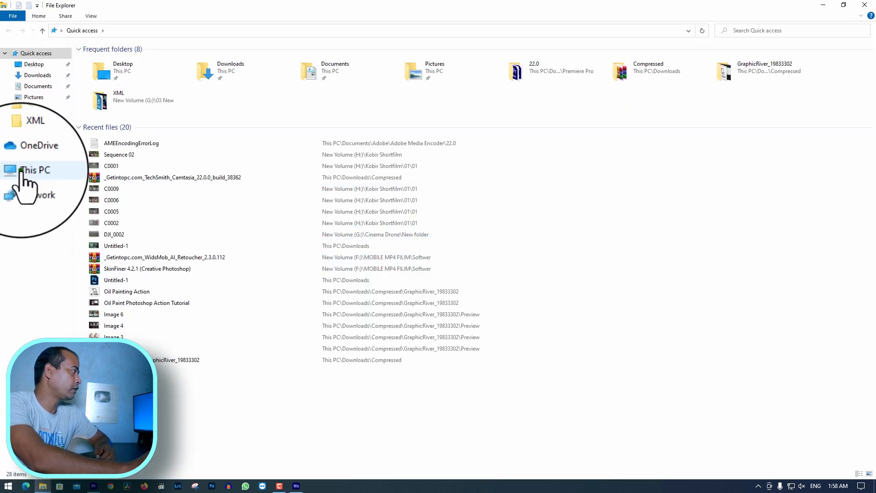
click(20, 172)
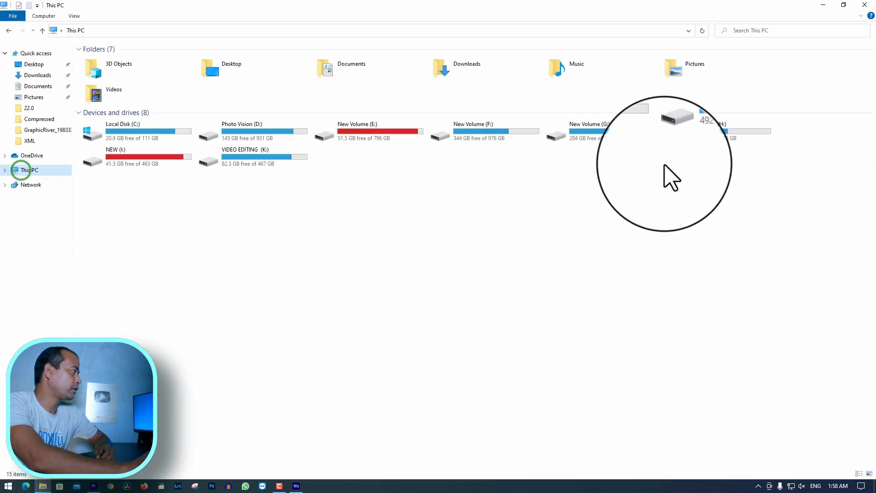
double_click(710, 136)
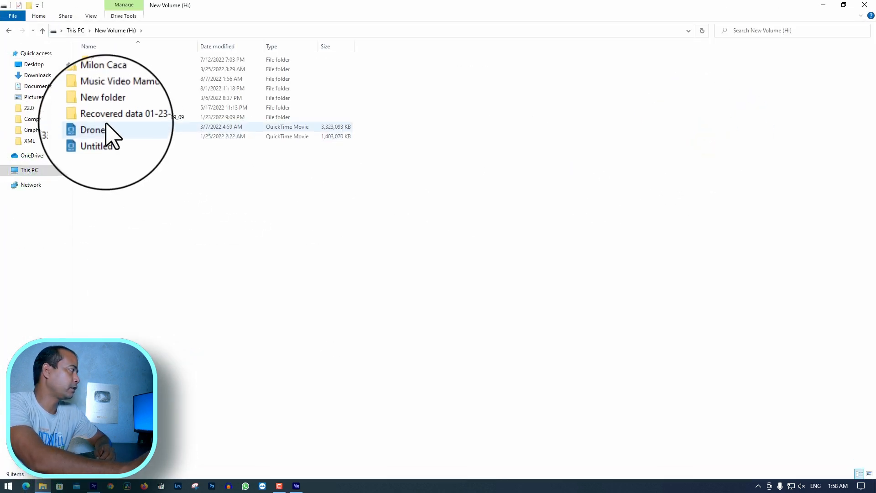
double_click(109, 79)
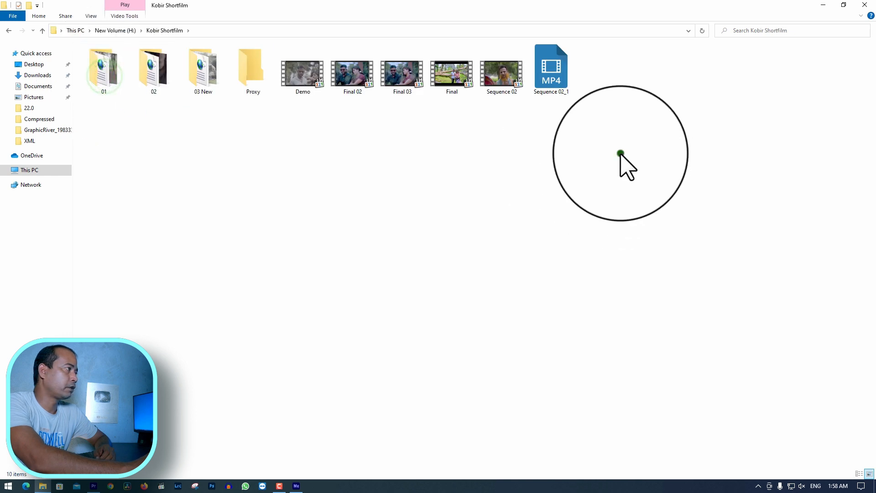
right_click(554, 82)
click(489, 151)
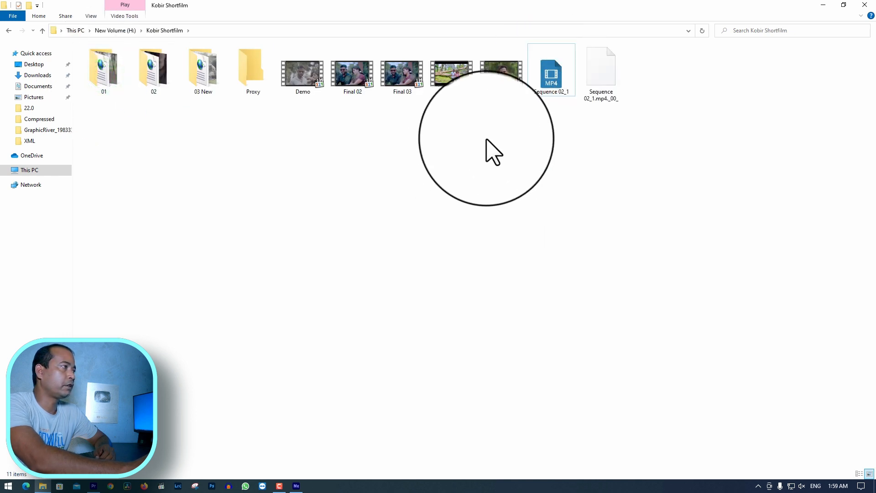
right_click(454, 116)
click(519, 178)
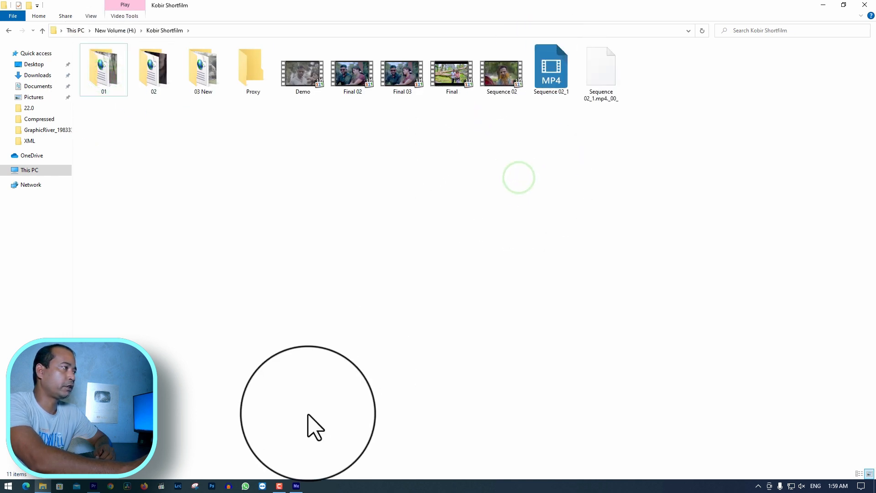
Switch to Media Encoder to check the encoding status of the Sequence 02 job, and minimize its window
click(296, 485)
click(670, 359)
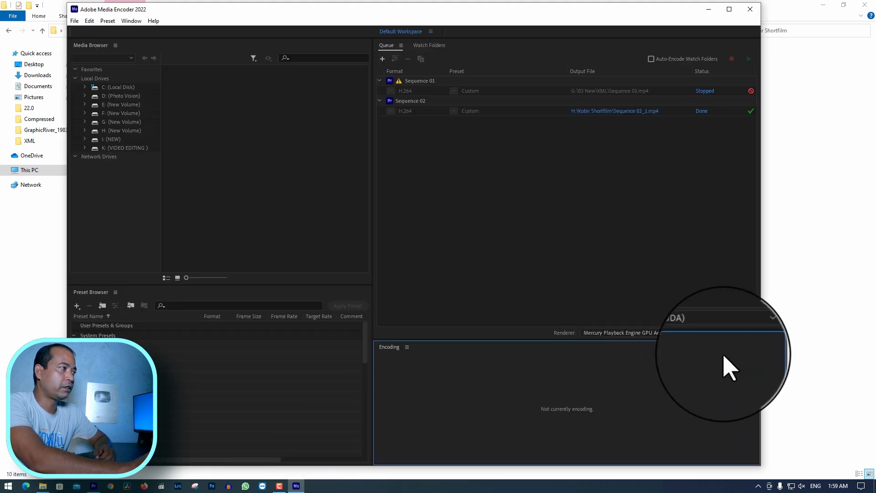
click(708, 9)
Play the exported Sequence 02_1 video full screen, skip ahead to check its quality, and leave full screen
click(548, 83)
double_click(548, 85)
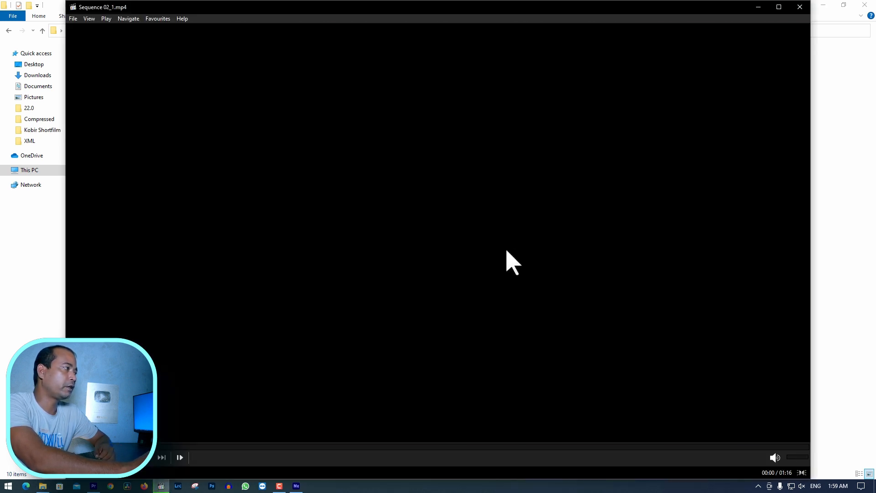
double_click(506, 250)
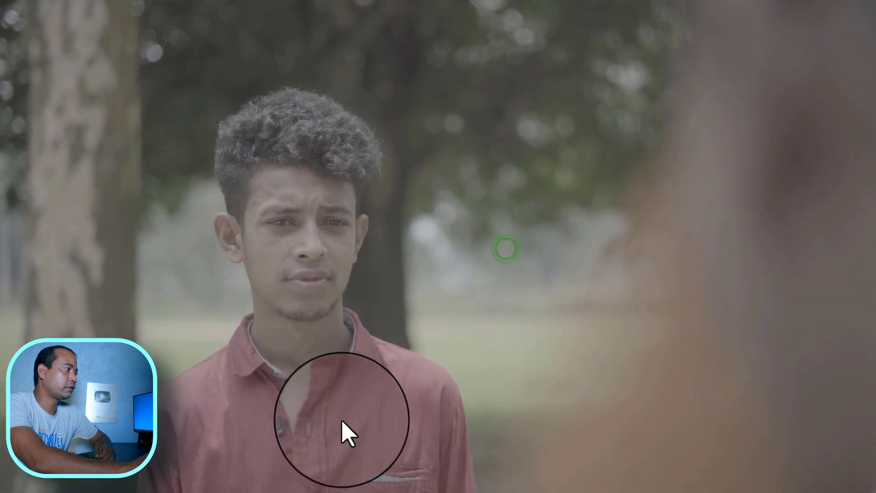
click(251, 461)
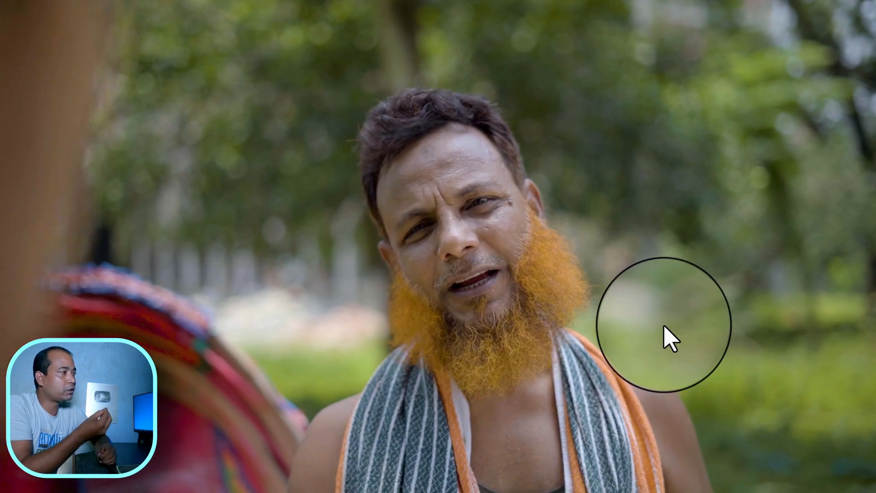
double_click(640, 323)
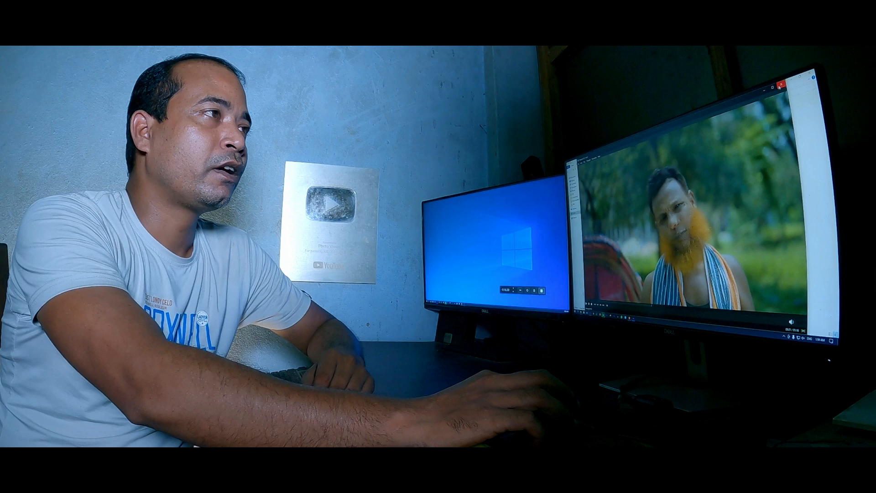
click(781, 84)
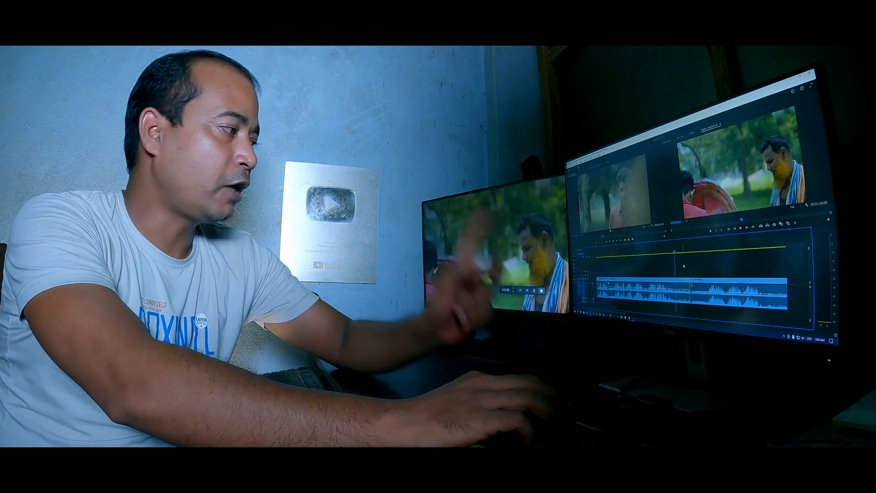
key(ctrl+m)
key(super)
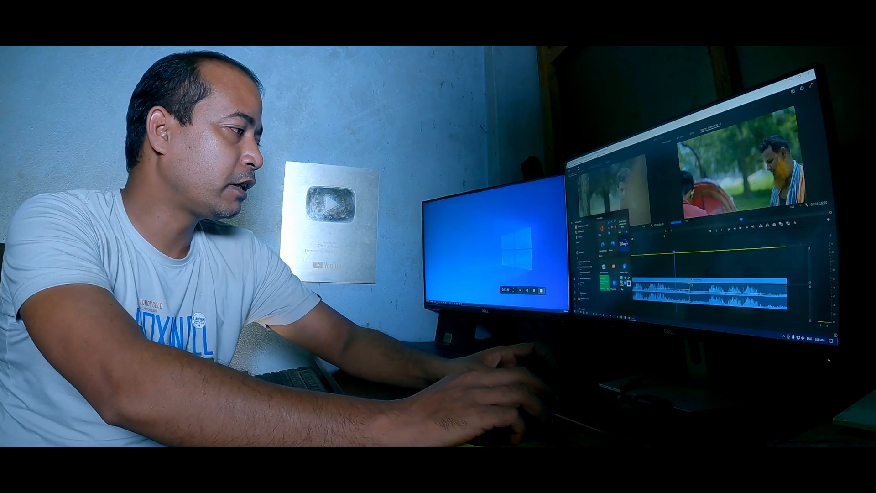
click(633, 319)
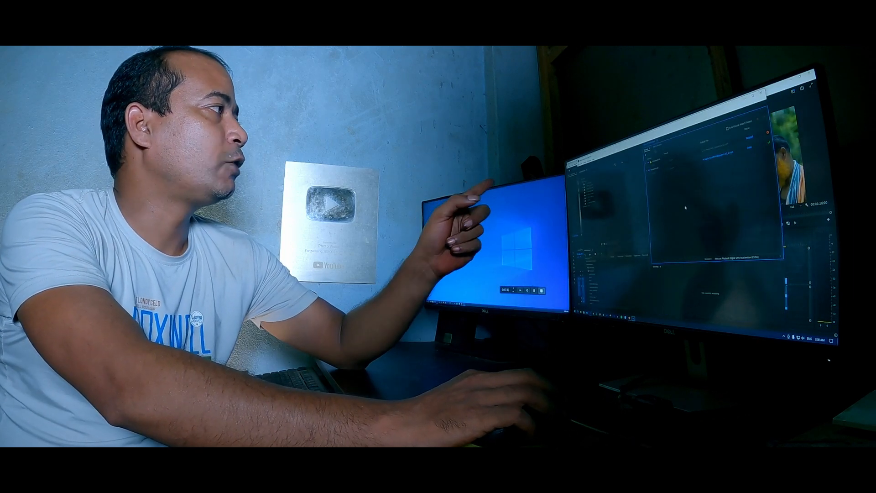